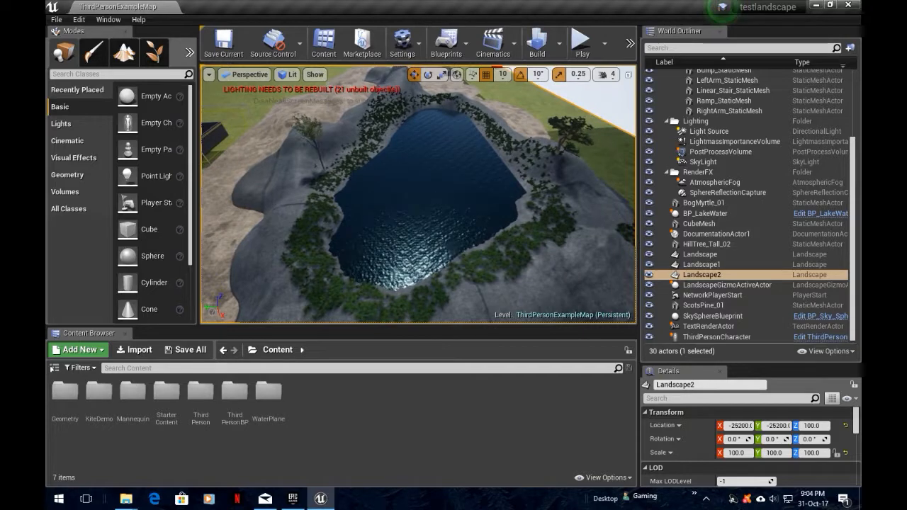
Examine the lake, surrounding hills, trees and ground surfaces from several viewpoints
right_drag(418, 194, 418, 159)
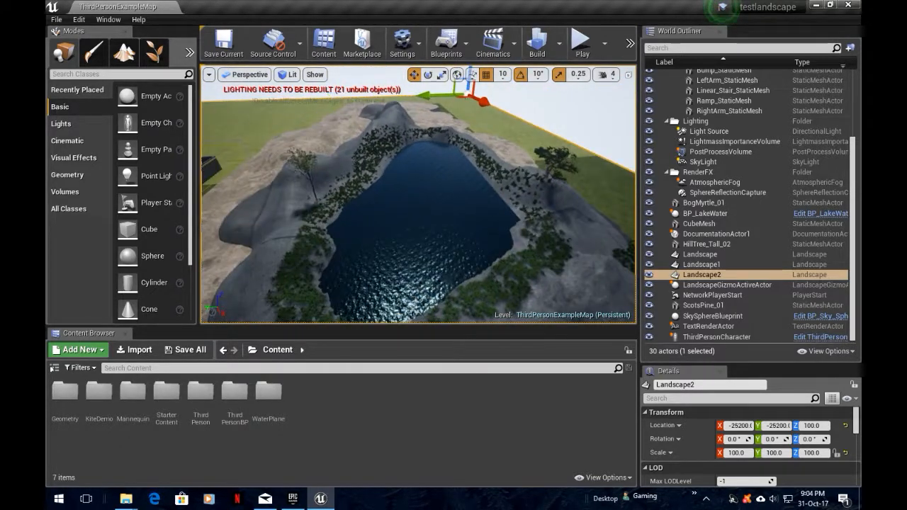
right_drag(418, 194, 418, 233)
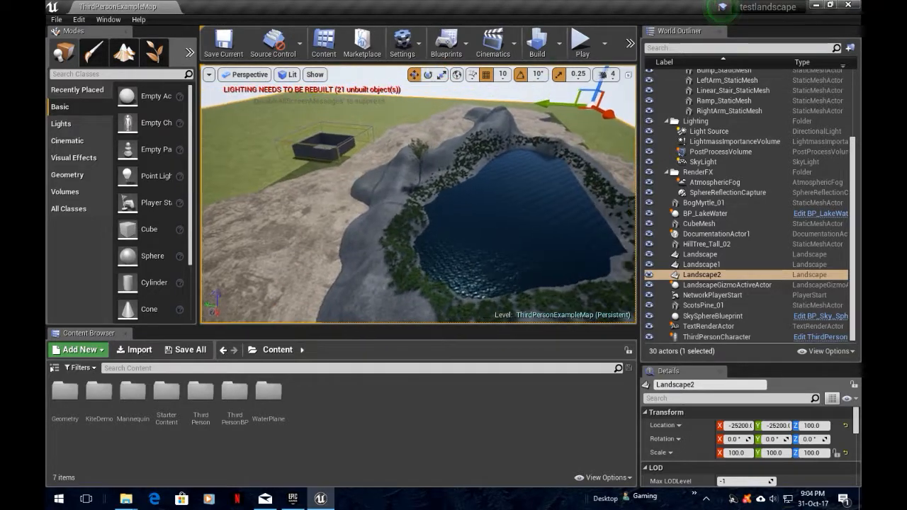
right_drag(418, 194, 418, 216)
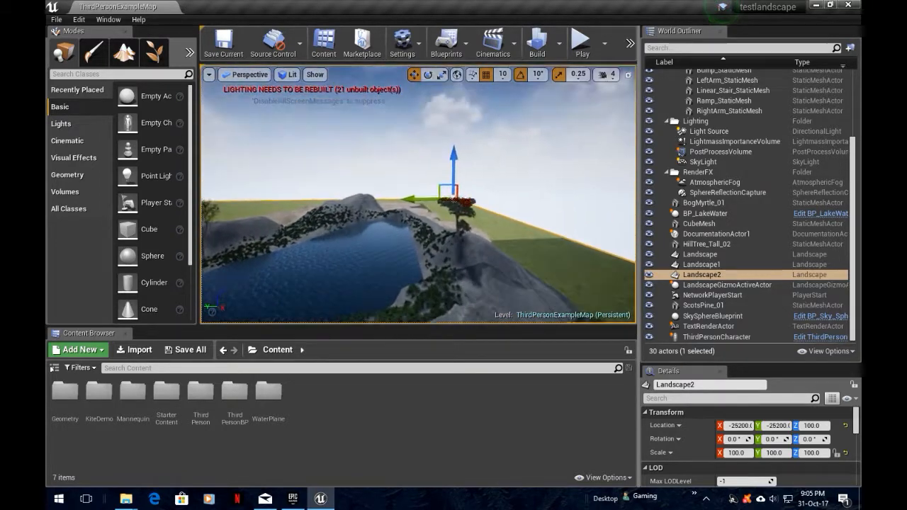
right_drag(418, 195, 350, 247)
right_drag(418, 194, 319, 227)
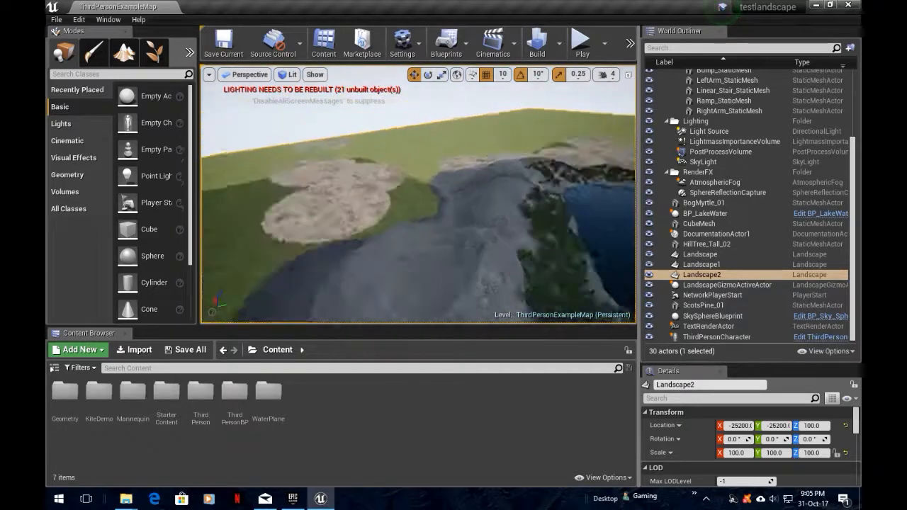
right_drag(418, 194, 510, 262)
right_drag(613, 234, 609, 205)
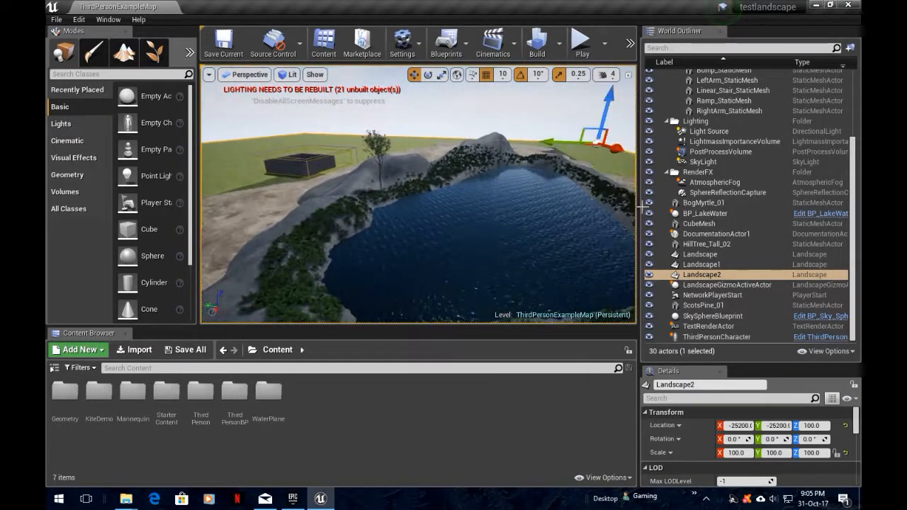
Select the first Landscape actor, enlarge the details area and inspect its assigned Landscape Material
click(700, 254)
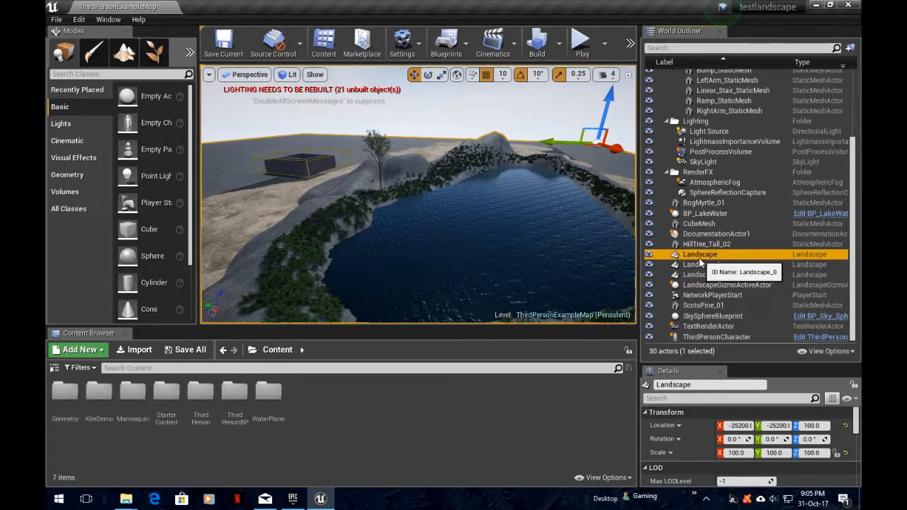
drag(764, 363, 763, 327)
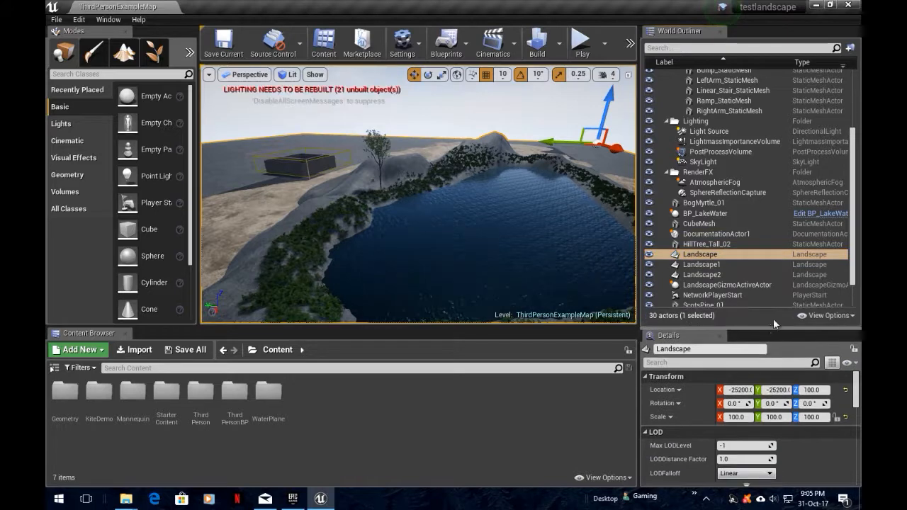
scroll(807, 269, down, 2)
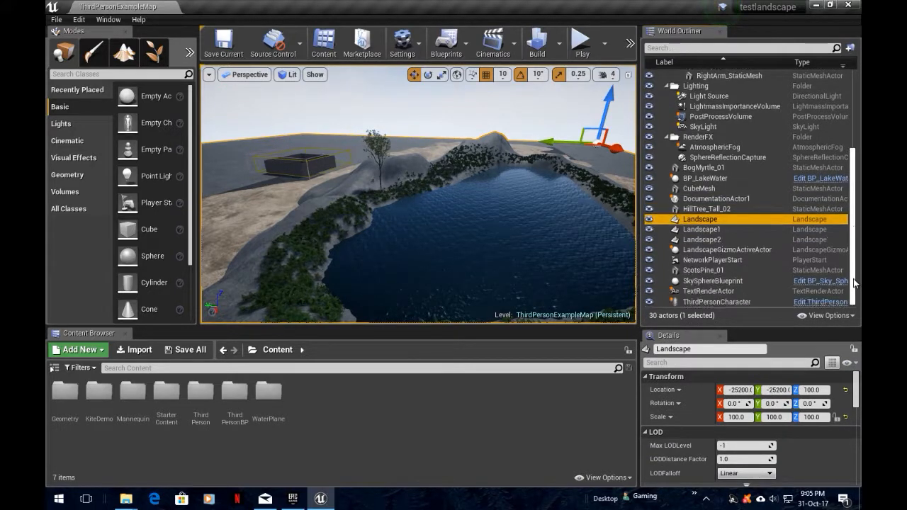
drag(757, 327, 757, 275)
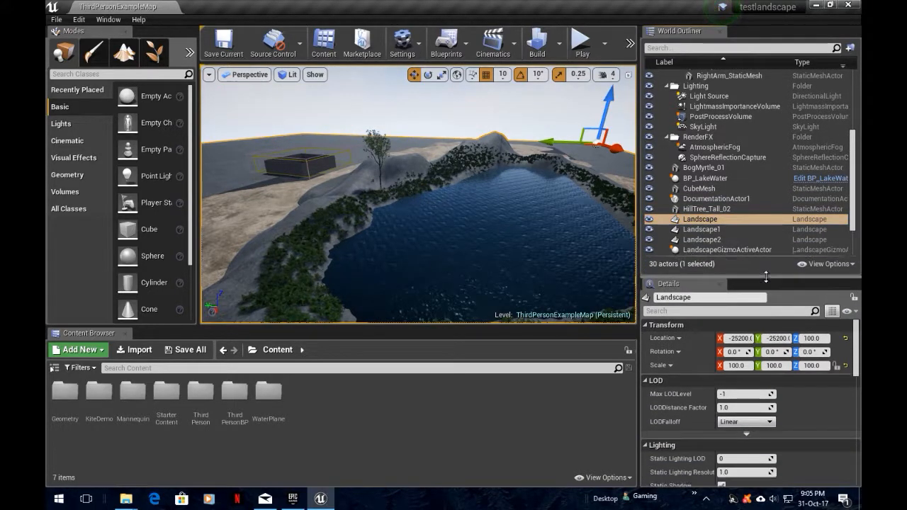
scroll(789, 363, down, 5)
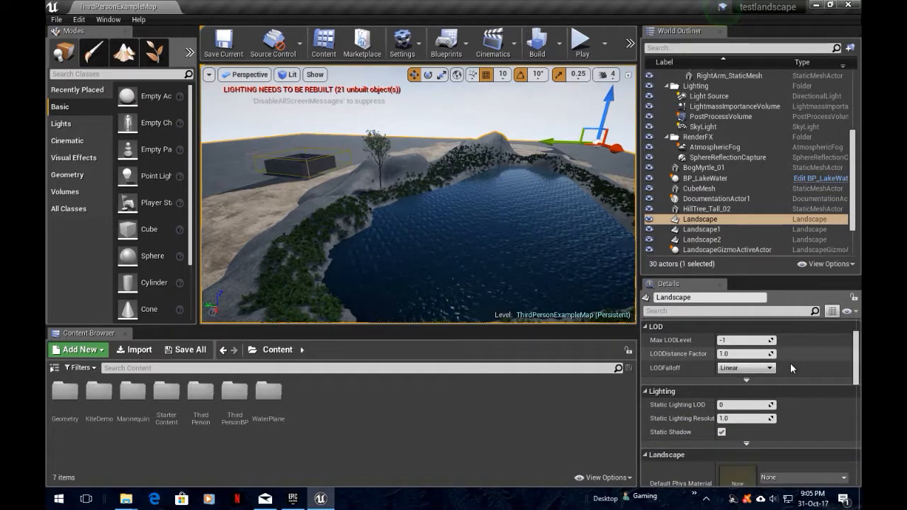
scroll(800, 386, down, 1)
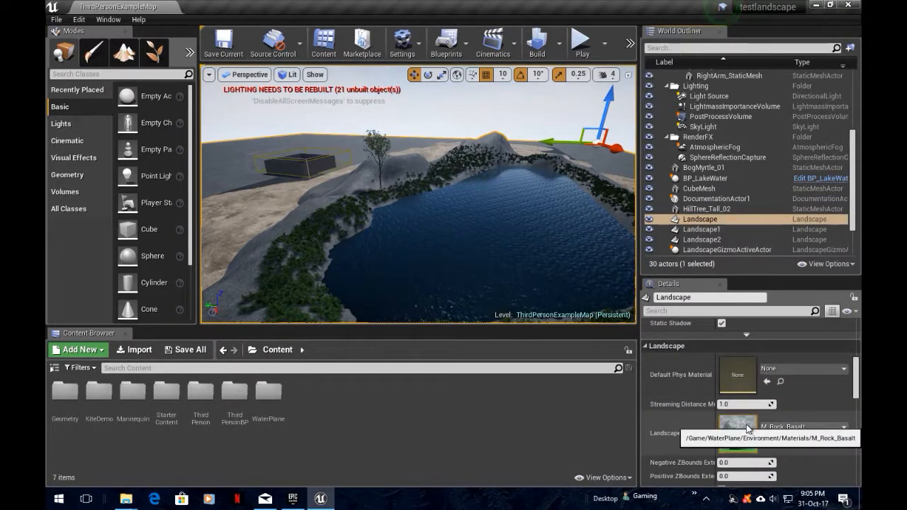
Examine the sculpted rock terrain beside the lake up close and from above
right_drag(419, 267, 499, 238)
right_drag(418, 194, 482, 280)
key(w)
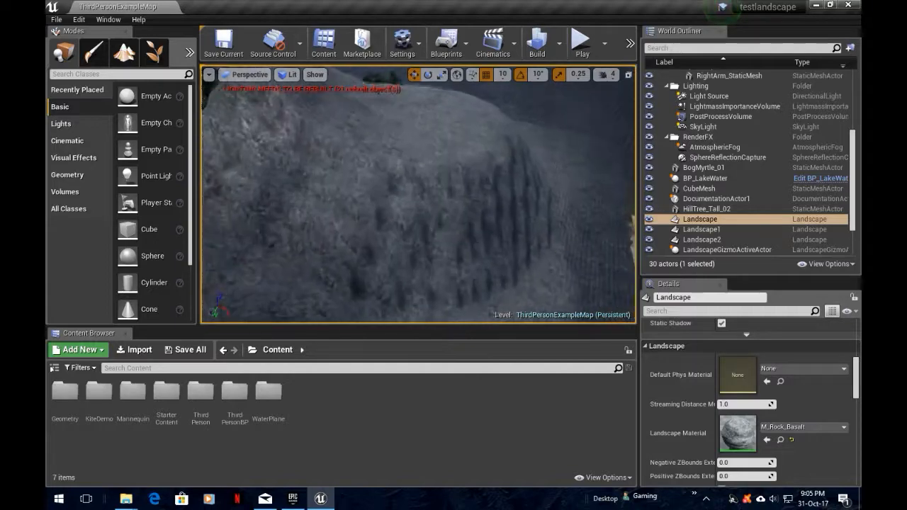
right_drag(417, 194, 421, 290)
right_drag(508, 245, 468, 234)
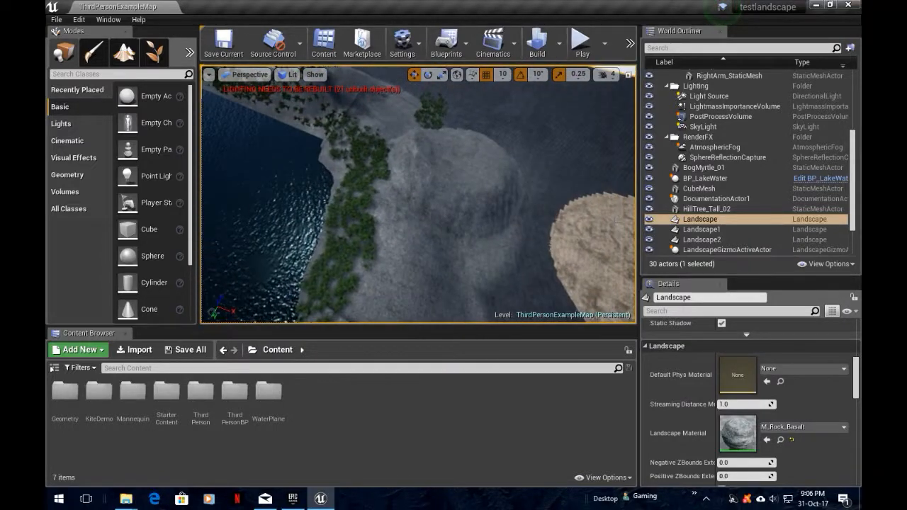
Select Landscape1 and Landscape2 in turn and inspect each one's material and ground surface
click(701, 228)
right_drag(482, 213, 471, 191)
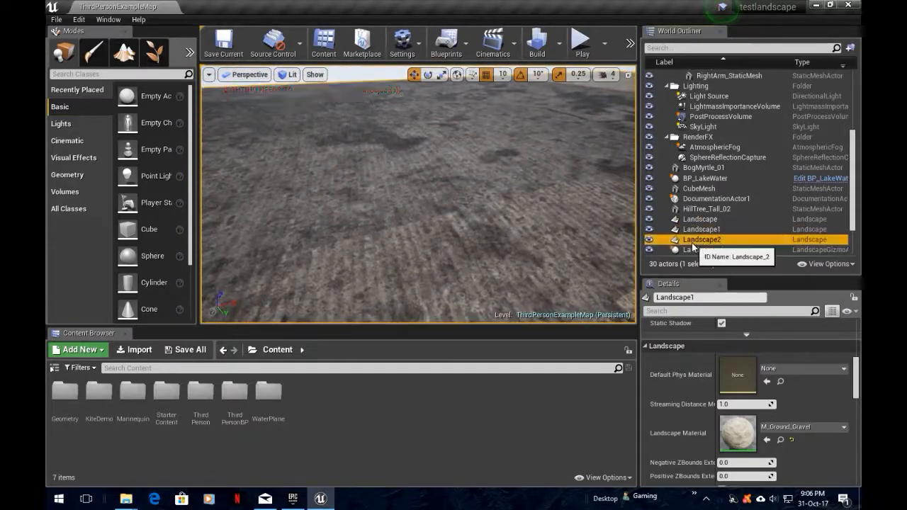
double_click(685, 239)
mouse_move(453, 191)
right_down()
mouse_move(460, 177)
mouse_move(468, 212)
mouse_move(468, 187)
right_up()
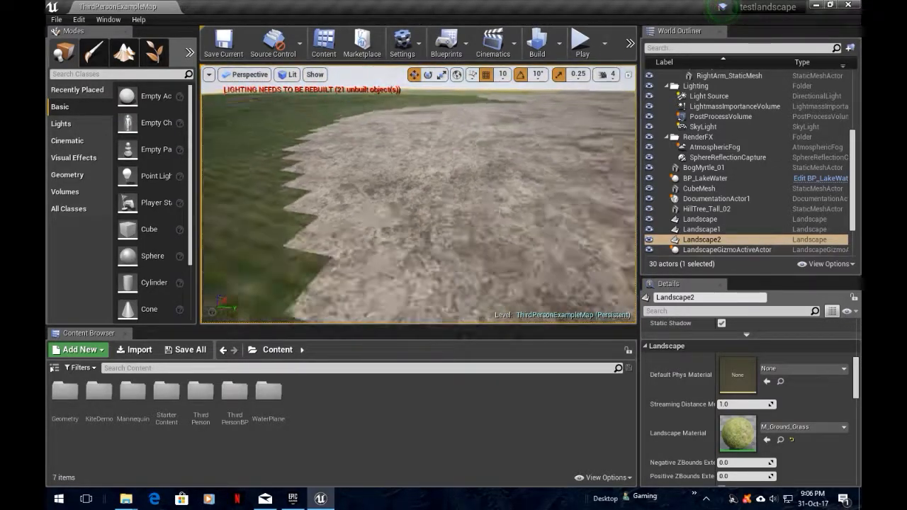
right_drag(468, 188, 482, 214)
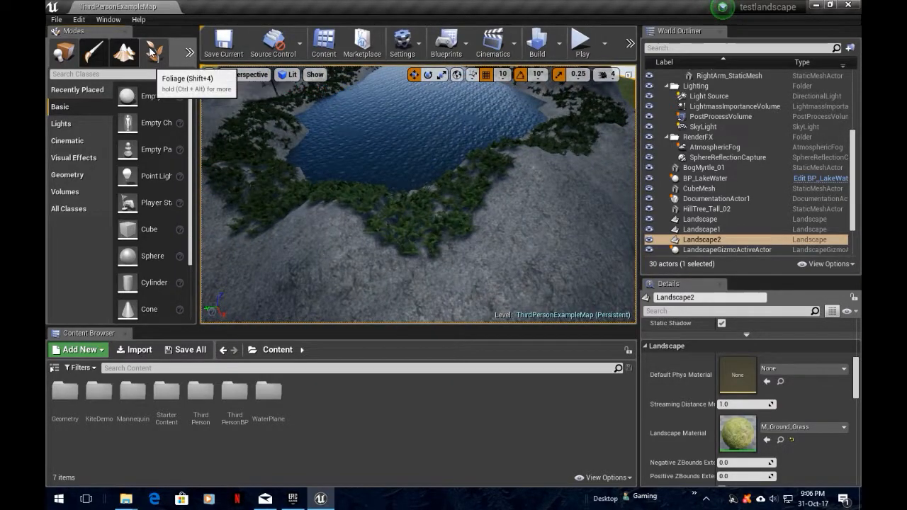
Switch to Foliage mode, enlarge the view and paint the three plant types over the bare rocky slopes beside the lake
click(151, 51)
mouse_move(364, 263)
right_down()
mouse_move(383, 255)
mouse_move(355, 257)
right_up()
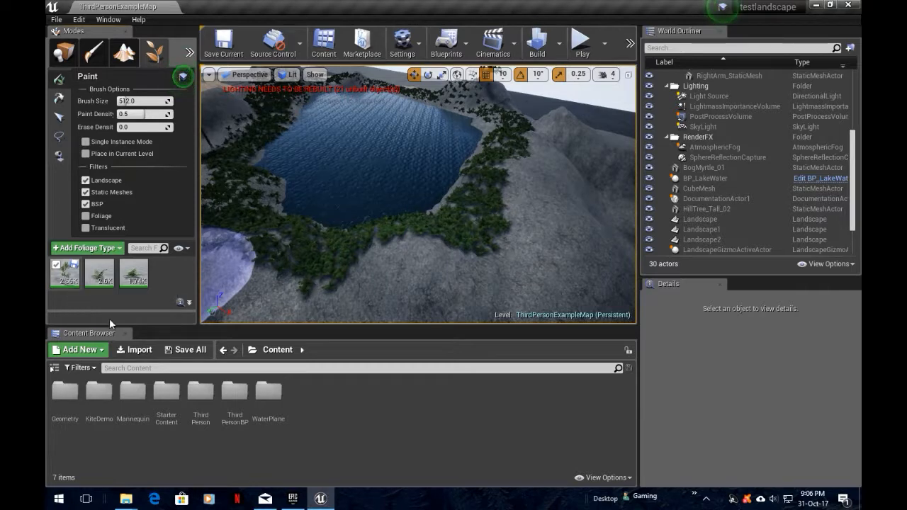
drag(156, 325, 151, 379)
mouse_move(414, 298)
right_down()
mouse_move(482, 269)
mouse_move(416, 306)
mouse_move(318, 221)
right_up()
mouse_move(384, 231)
right_down()
mouse_move(418, 231)
mouse_move(354, 262)
mouse_move(402, 218)
right_up()
drag(366, 212, 389, 273)
right_drag(390, 273, 552, 276)
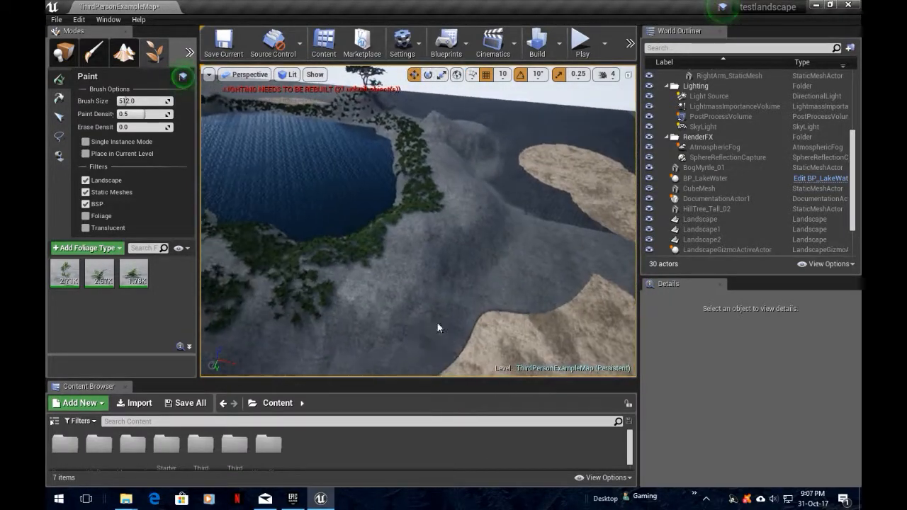
mouse_move(375, 302)
mouse_down()
mouse_move(492, 268)
mouse_move(513, 224)
mouse_move(565, 263)
mouse_up()
mouse_move(564, 263)
right_down()
mouse_move(595, 212)
mouse_move(588, 209)
right_up()
drag(423, 252, 503, 260)
drag(589, 284, 571, 290)
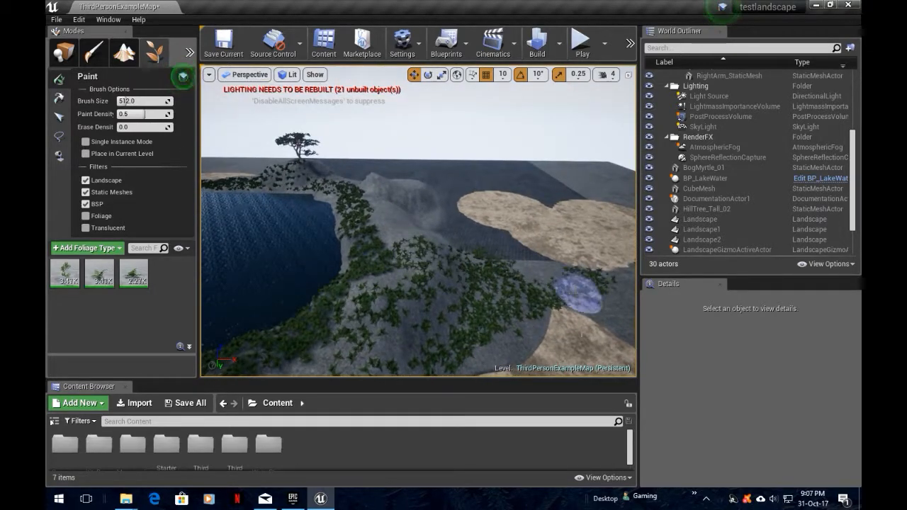
Review the painted plants, the trees and the water around the lake from above and at water level
right_drag(570, 291, 425, 312)
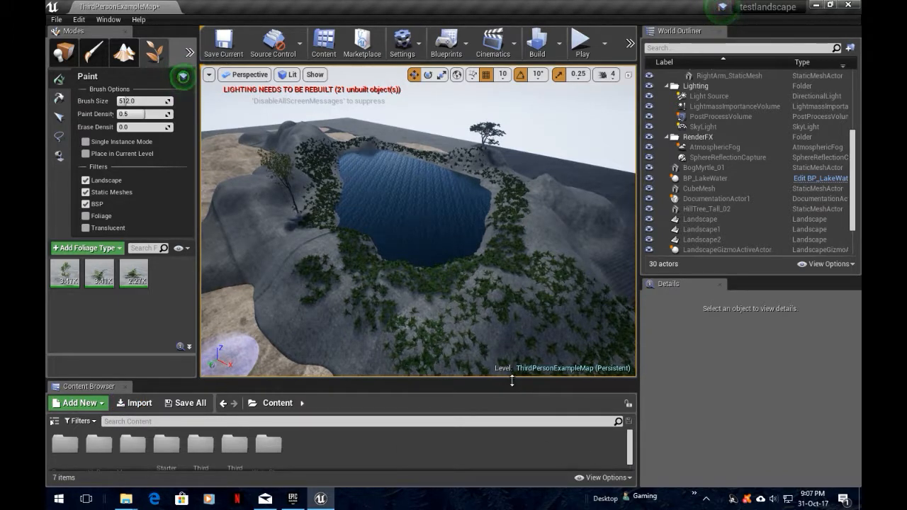
right_drag(396, 265, 295, 270)
mouse_move(149, 286)
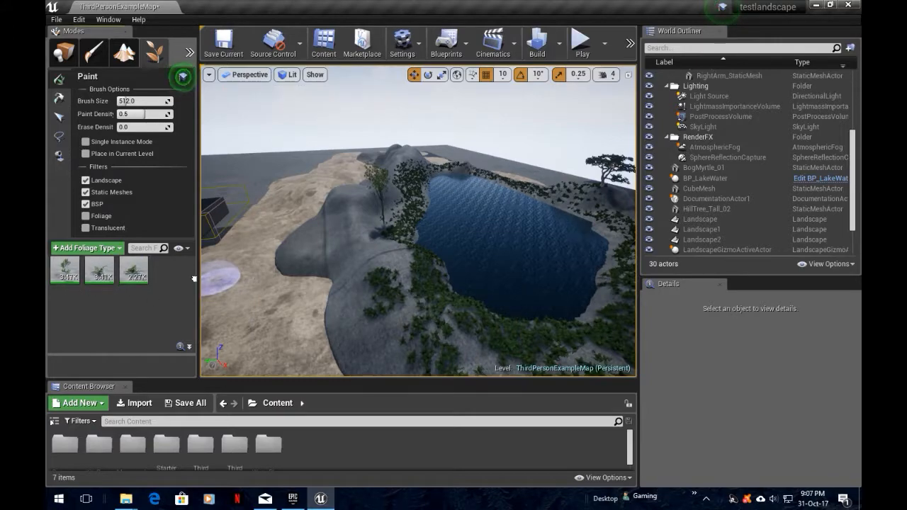
right_drag(331, 262, 357, 177)
key(w)
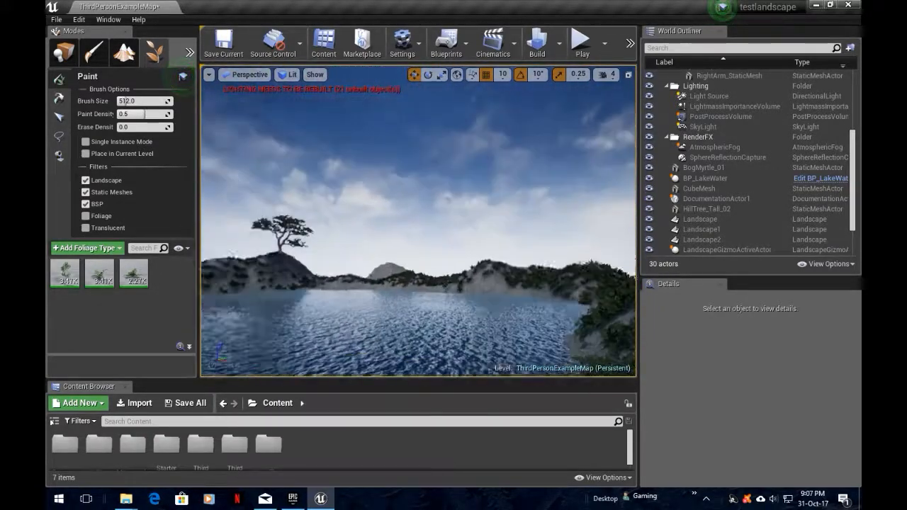
right_drag(418, 284, 389, 305)
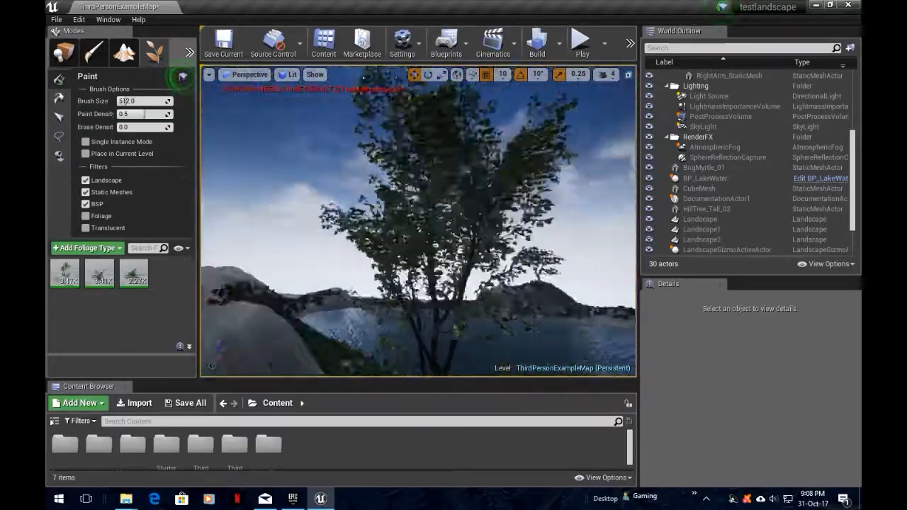
Paint more of the three plant types along the bare lake bank on the far side from the leafy tree
mouse_move(418, 220)
right_down()
mouse_move(524, 227)
mouse_move(524, 283)
mouse_move(489, 212)
mouse_move(447, 244)
mouse_move(447, 380)
mouse_move(447, 269)
mouse_move(453, 347)
mouse_move(531, 340)
mouse_move(496, 298)
mouse_move(460, 319)
mouse_move(532, 347)
mouse_move(495, 340)
mouse_move(538, 333)
mouse_move(425, 319)
mouse_move(382, 297)
mouse_move(573, 297)
mouse_move(233, 235)
right_up()
key(w)
right_drag(340, 185, 259, 223)
drag(362, 181, 341, 365)
mouse_move(401, 216)
right_down()
mouse_move(453, 234)
mouse_move(439, 240)
mouse_move(263, 211)
right_up()
drag(396, 185, 398, 345)
right_drag(505, 277, 630, 277)
mouse_move(505, 277)
mouse_down()
mouse_move(389, 324)
mouse_move(486, 314)
mouse_up()
mouse_move(486, 314)
right_down()
mouse_move(425, 312)
mouse_move(297, 284)
right_up()
mouse_move(548, 248)
right_down()
mouse_move(631, 255)
mouse_move(532, 192)
mouse_move(499, 184)
right_up()
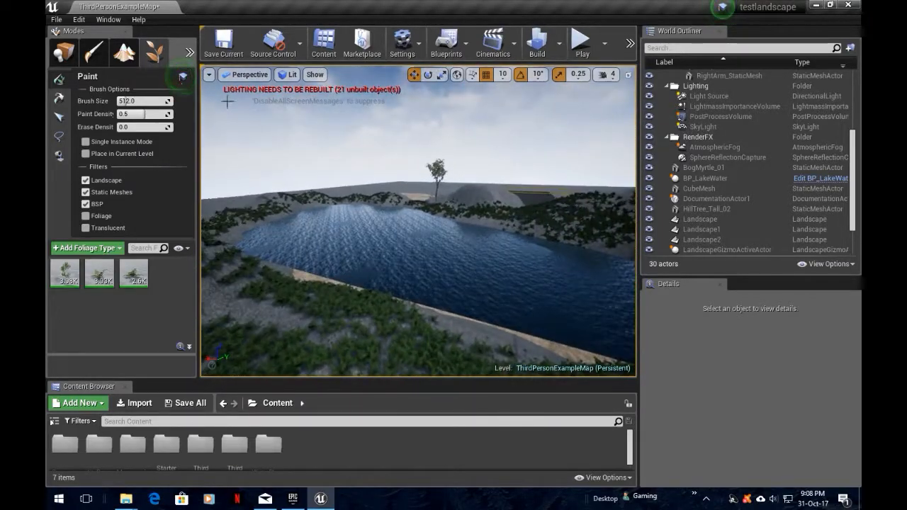
Create a new level from the default template, saving the changes to ThirdPersonExampleMap
click(57, 20)
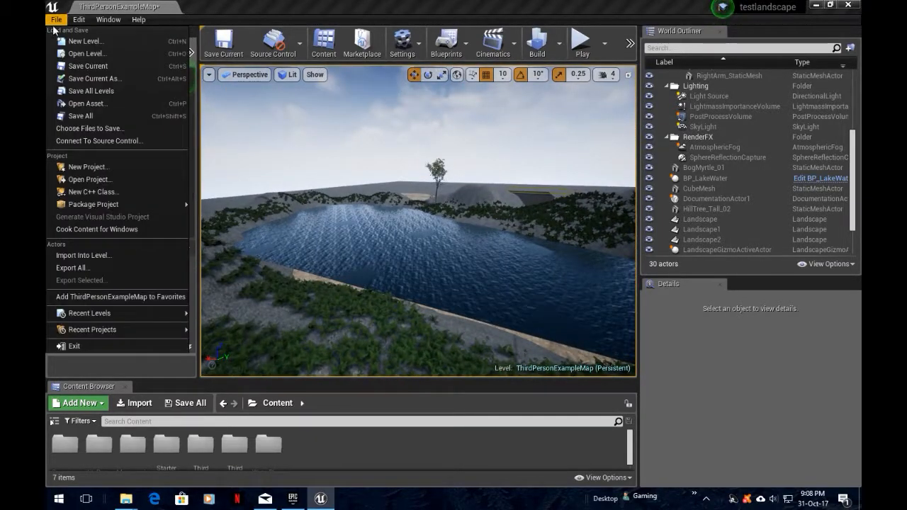
click(75, 40)
click(359, 186)
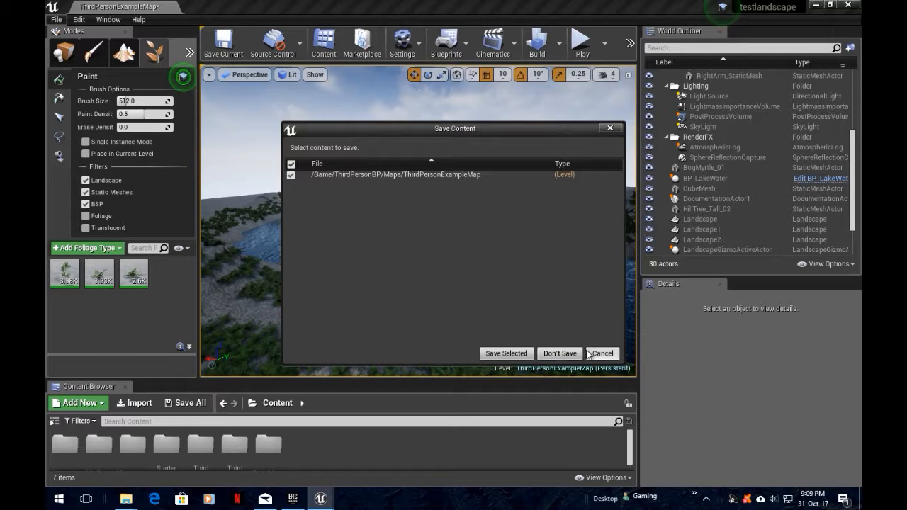
click(508, 353)
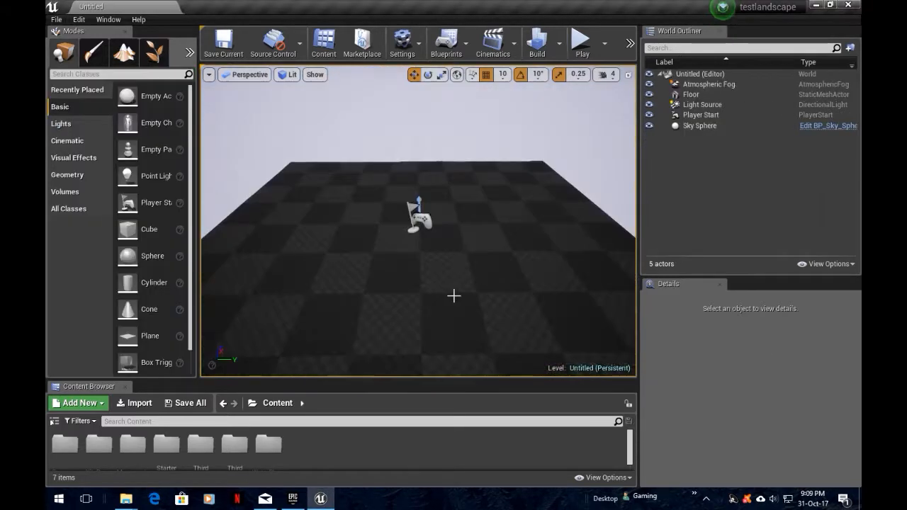
Create a new landscape in the empty level, using the M_Ground_Grass material and 63×63 quad sections
scroll(468, 251, down, 10)
right_drag(467, 251, 376, 212)
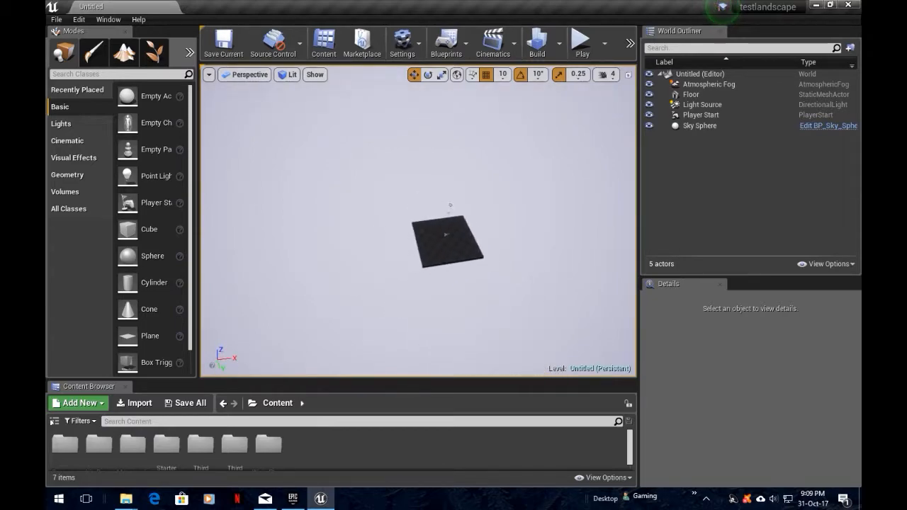
click(125, 55)
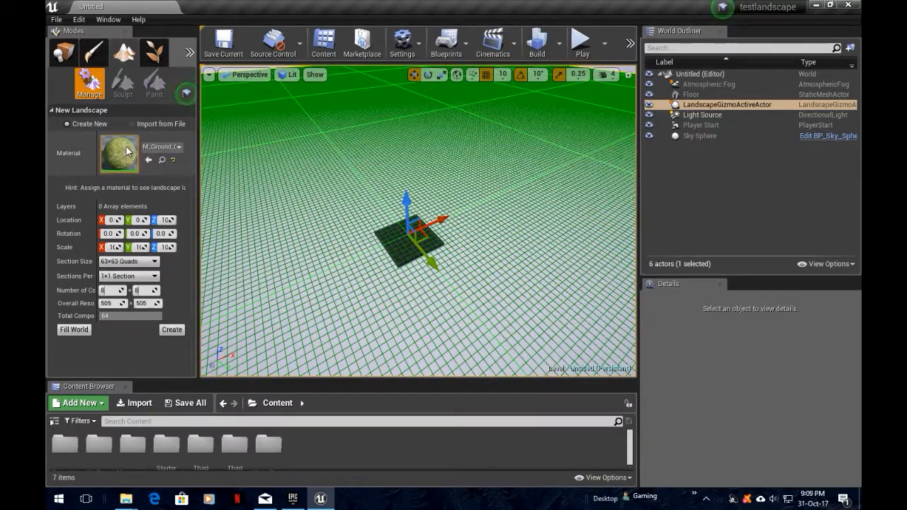
click(173, 151)
click(173, 152)
mouse_move(233, 299)
right_down()
mouse_move(252, 305)
mouse_move(225, 302)
mouse_move(234, 299)
right_up()
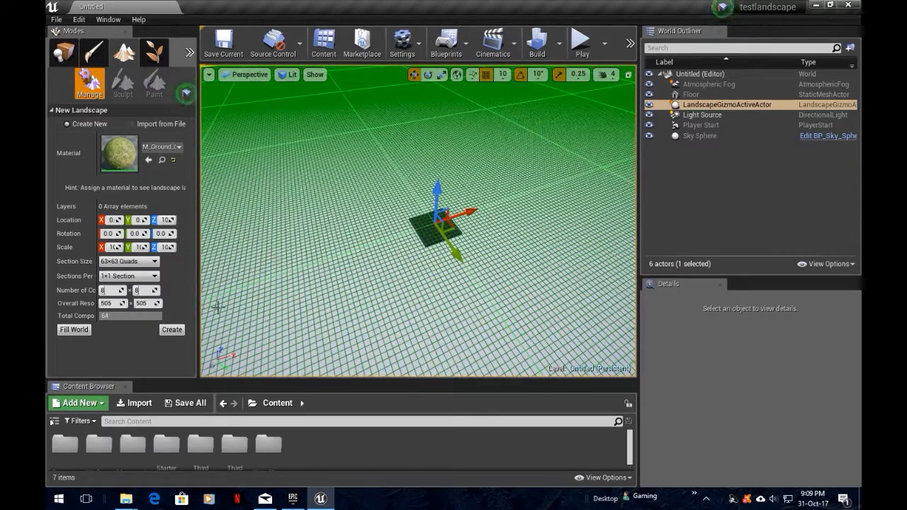
click(172, 330)
Start a second new landscape and lower its placement slightly beneath the existing grass landscape
mouse_move(345, 273)
right_down()
mouse_move(495, 202)
mouse_move(553, 196)
mouse_move(574, 165)
mouse_move(602, 174)
mouse_move(588, 195)
mouse_move(560, 174)
mouse_move(576, 219)
right_up()
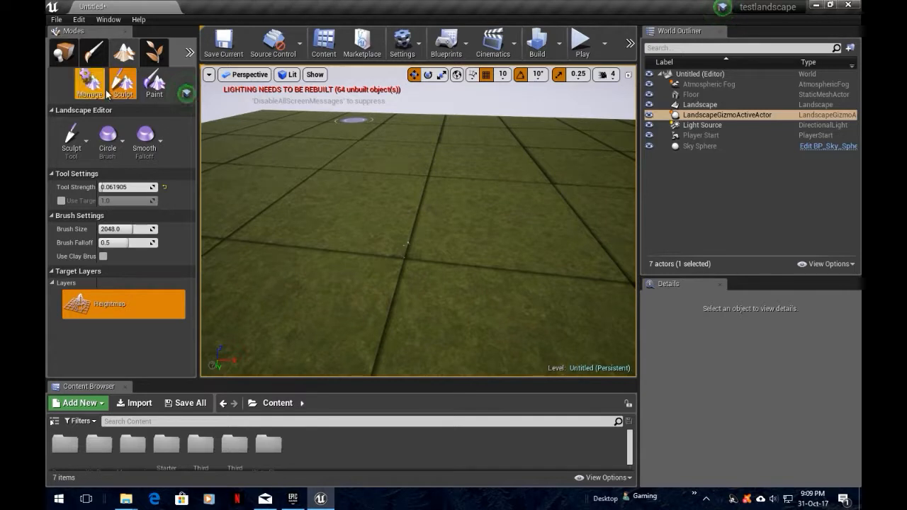
click(72, 140)
click(77, 139)
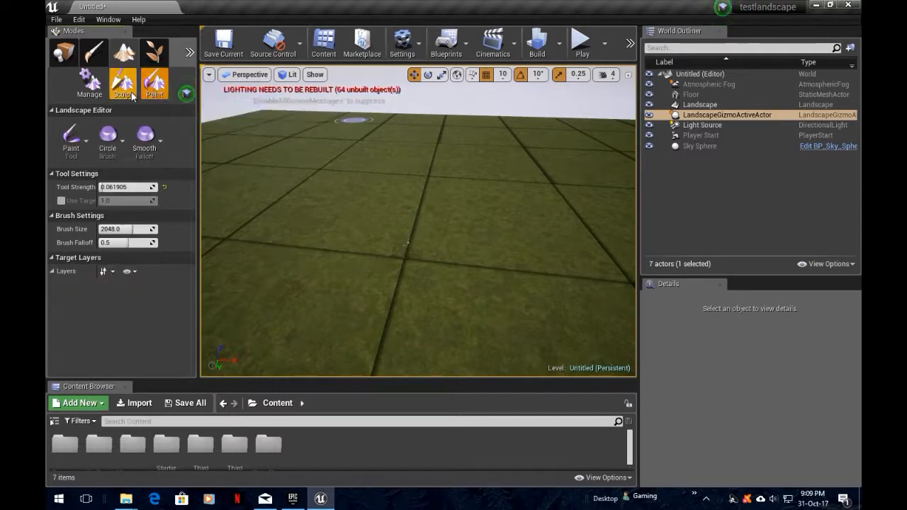
click(89, 83)
click(73, 138)
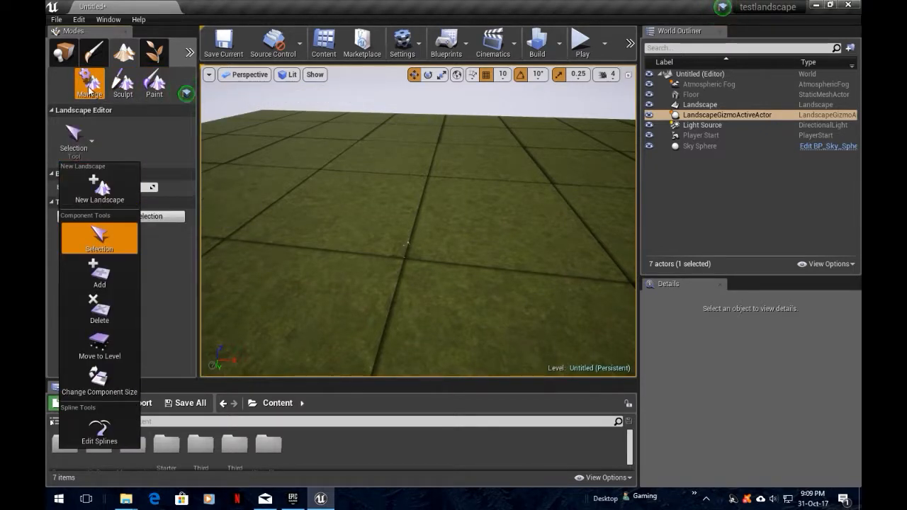
click(104, 189)
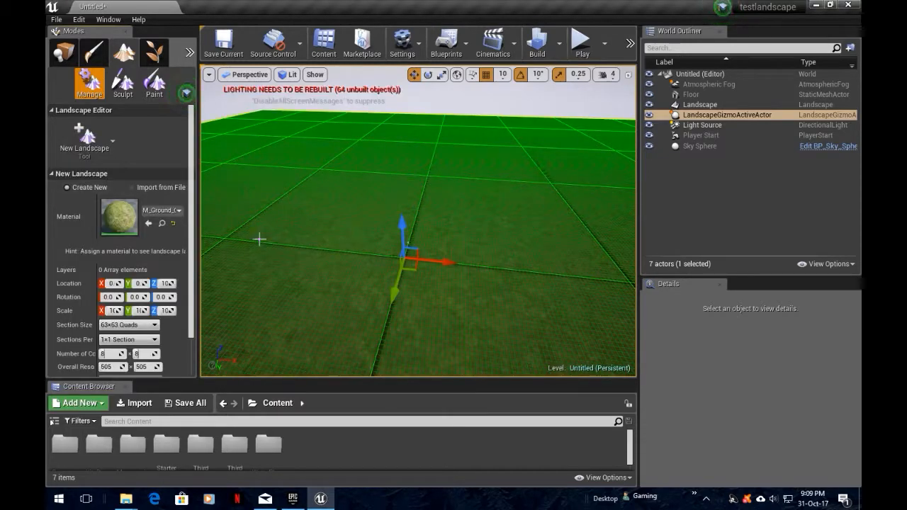
mouse_move(400, 226)
mouse_down()
mouse_move(401, 211)
mouse_move(416, 263)
mouse_move(400, 221)
mouse_move(402, 248)
mouse_move(400, 212)
mouse_move(400, 234)
mouse_up()
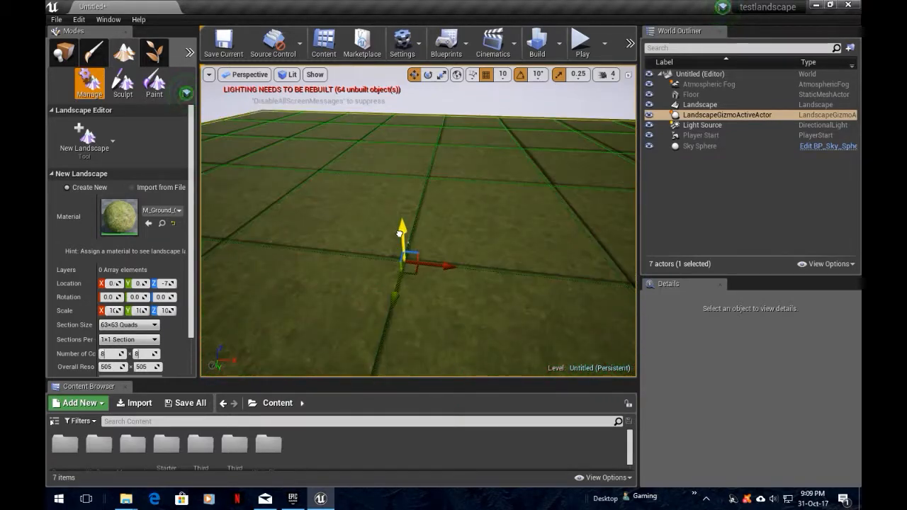
Assign the M_Ground_Gravel material to the second landscape and create it with 63×63 quad sections
click(177, 209)
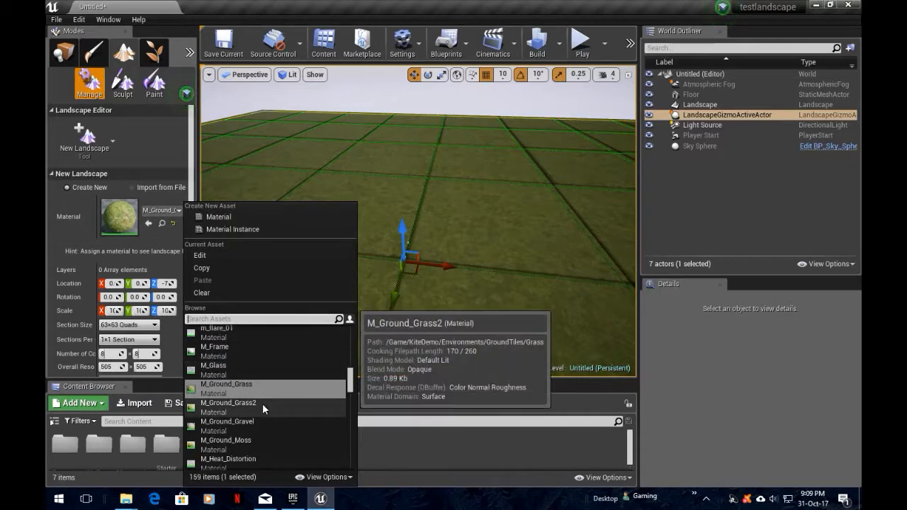
scroll(262, 403, down, 1)
click(262, 403)
scroll(191, 332, down, 2)
click(171, 368)
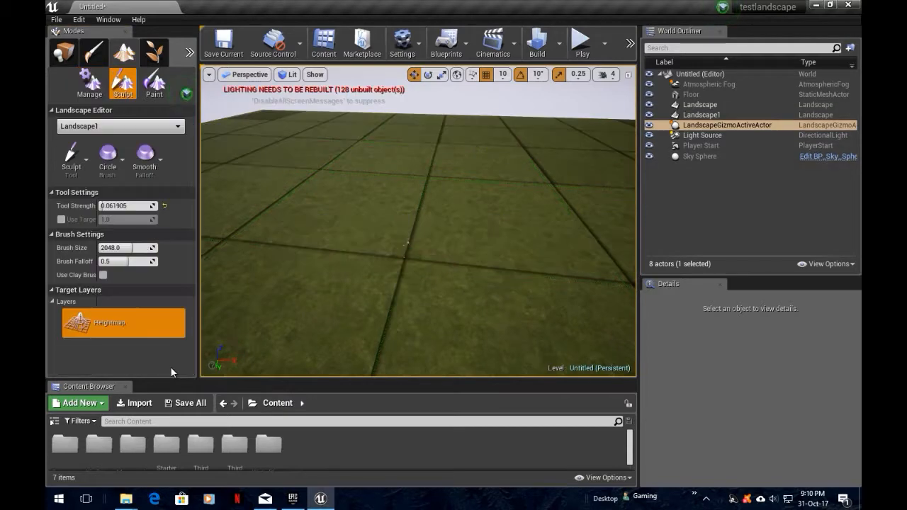
Look through the paint tools and brush shapes available for Landscape1, keeping the Circle brush
right_drag(448, 236, 380, 196)
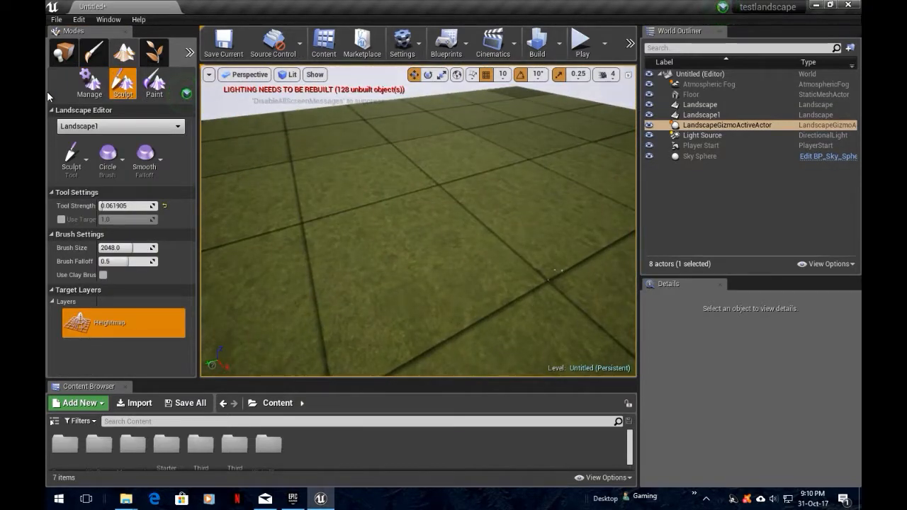
click(89, 82)
click(155, 82)
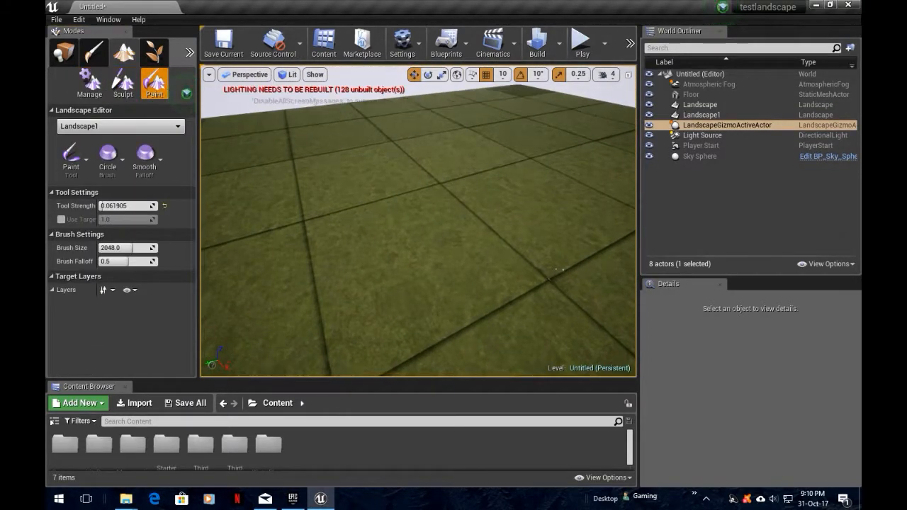
right_drag(557, 269, 358, 232)
click(79, 159)
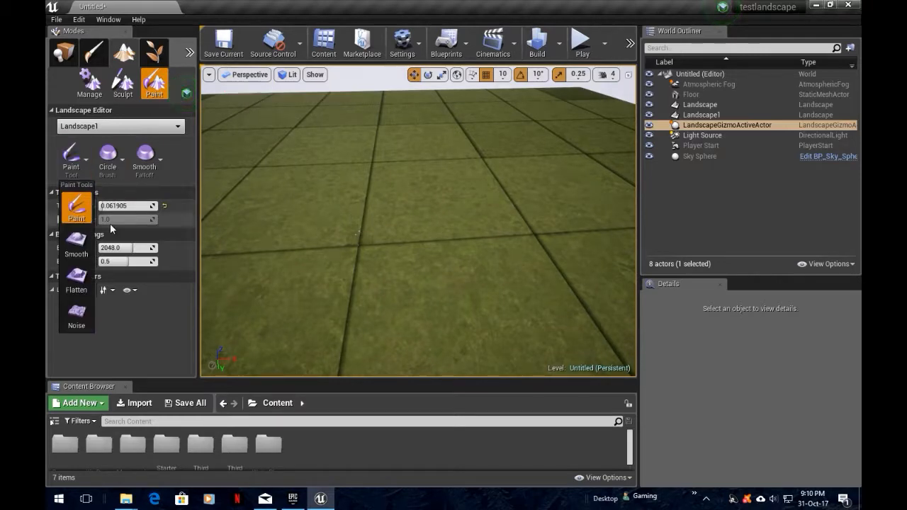
click(107, 159)
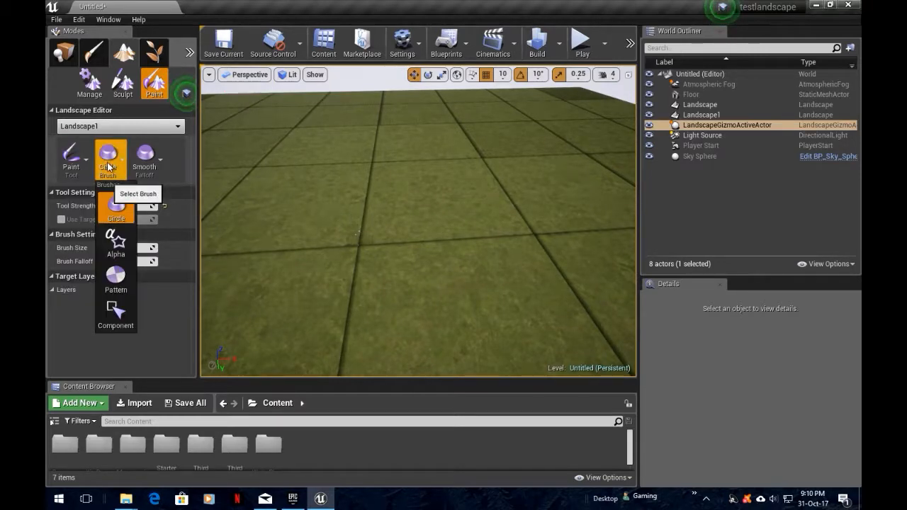
click(116, 212)
mouse_move(391, 208)
right_down()
mouse_move(376, 213)
mouse_move(380, 221)
right_up()
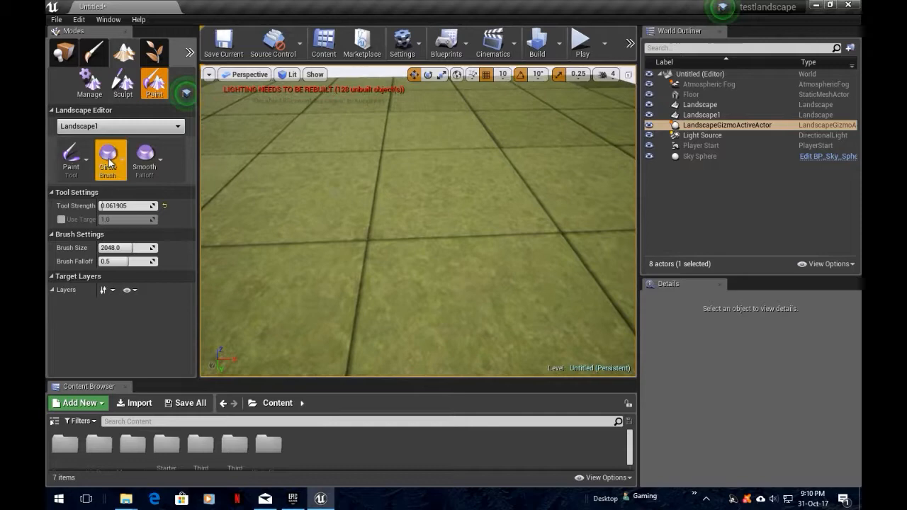
Inspect the two stacked landscapes from several angles, selecting each one and ending on Landscape1
click(700, 117)
right_drag(512, 168, 547, 173)
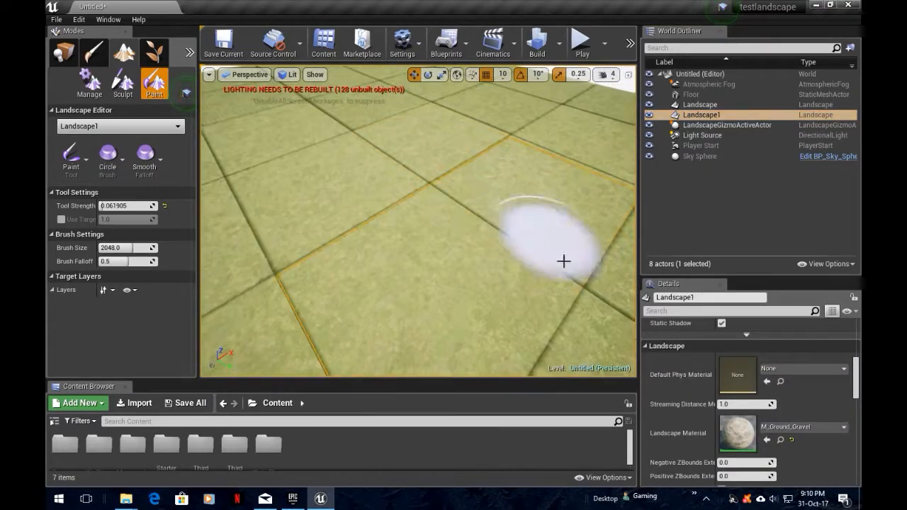
right_drag(484, 252, 575, 182)
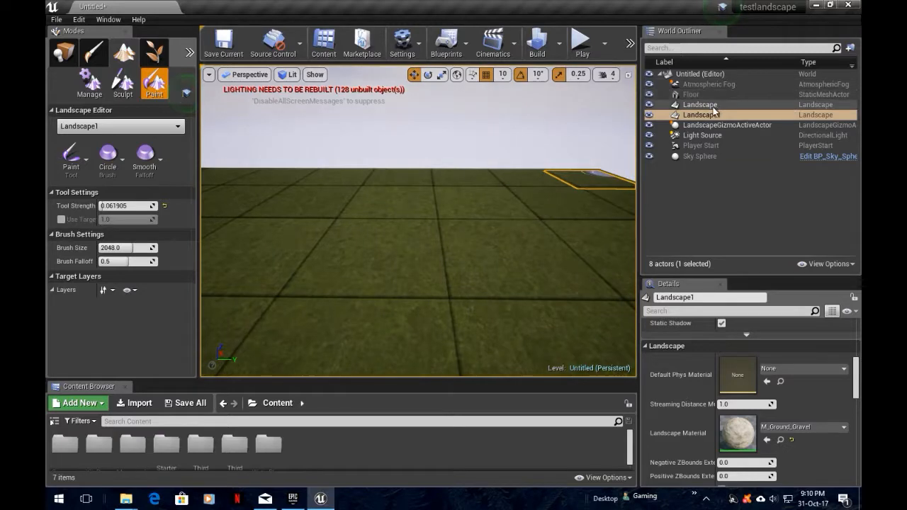
click(713, 107)
click(692, 116)
mouse_move(496, 212)
right_down()
mouse_move(528, 262)
mouse_move(556, 241)
mouse_move(587, 187)
mouse_move(611, 266)
mouse_move(629, 226)
mouse_move(623, 215)
mouse_move(559, 226)
mouse_move(572, 239)
mouse_move(602, 212)
right_up()
mouse_move(450, 148)
right_down()
mouse_move(467, 187)
mouse_move(476, 179)
right_up()
right_drag(419, 152, 259, 203)
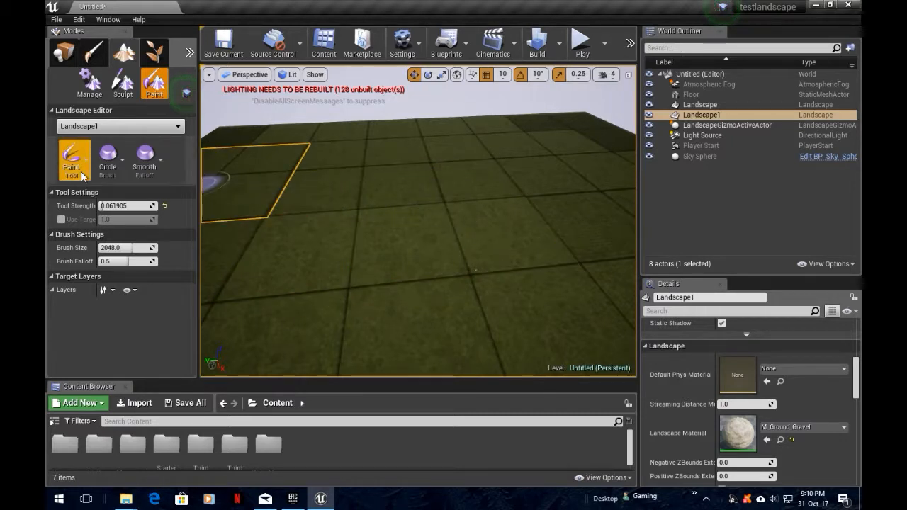
Check the brush and falloff options, choose the Smooth paint tool and make Landscape the editing target
click(111, 167)
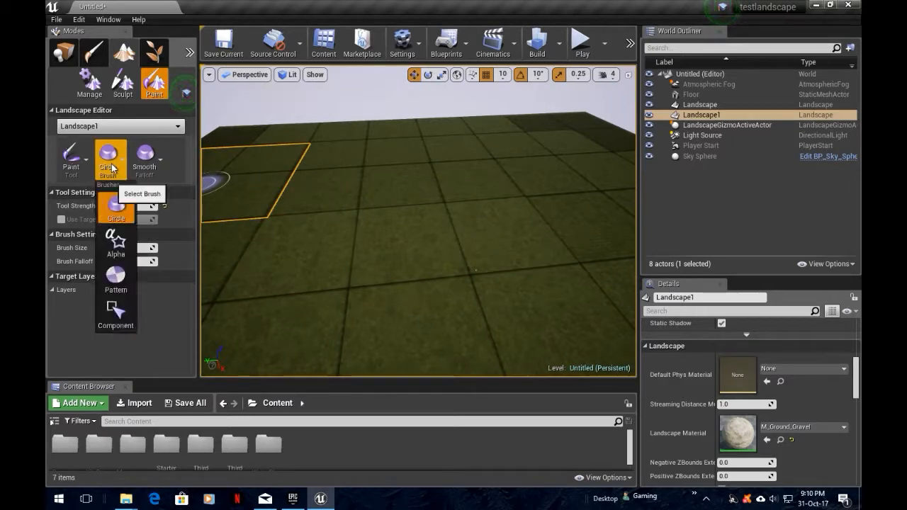
click(145, 158)
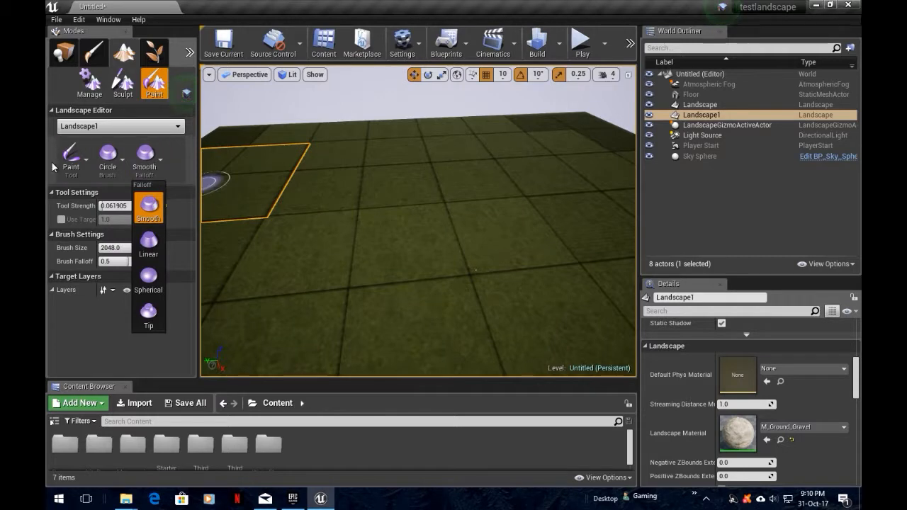
click(82, 158)
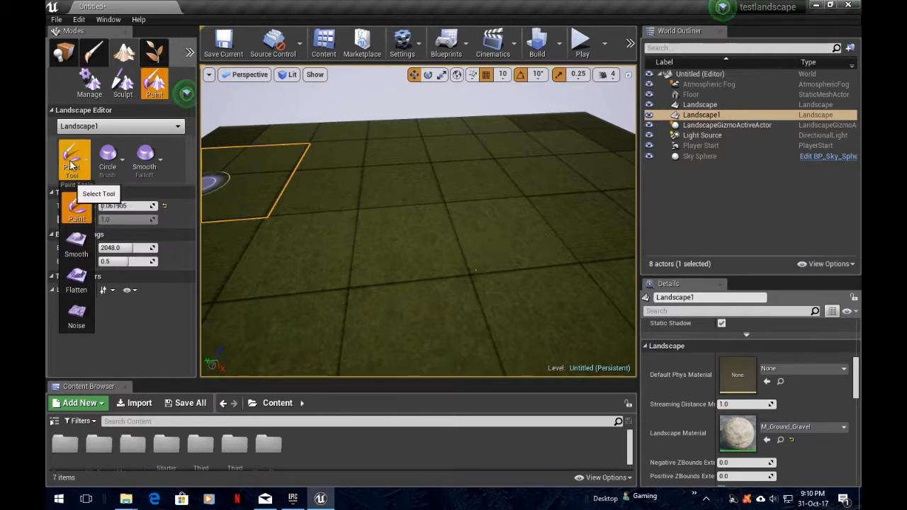
click(76, 242)
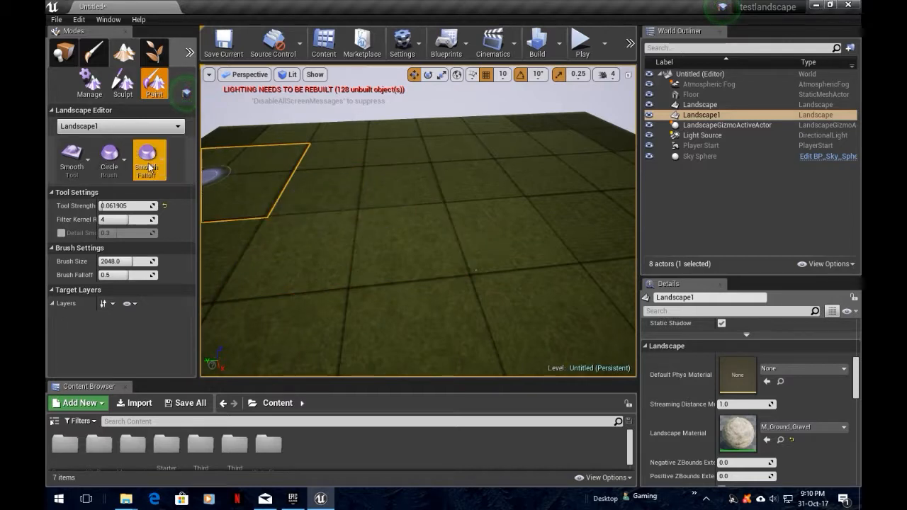
click(99, 129)
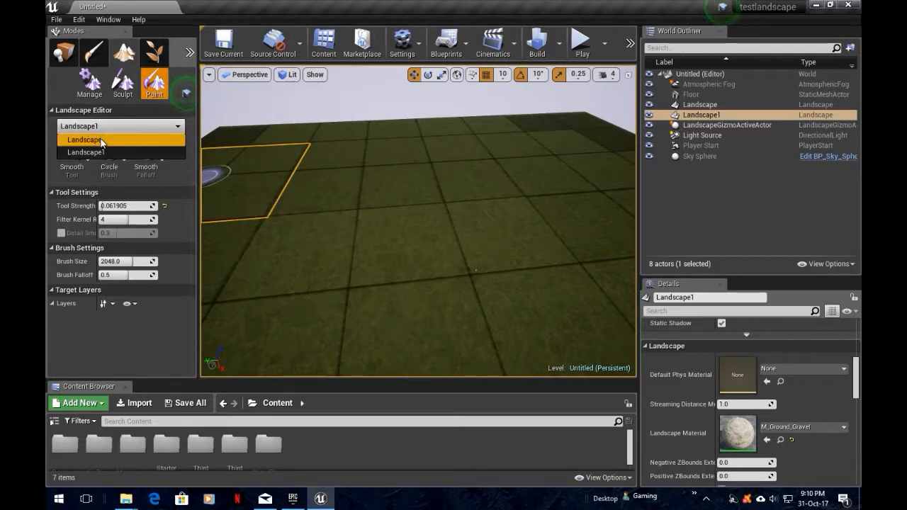
click(85, 139)
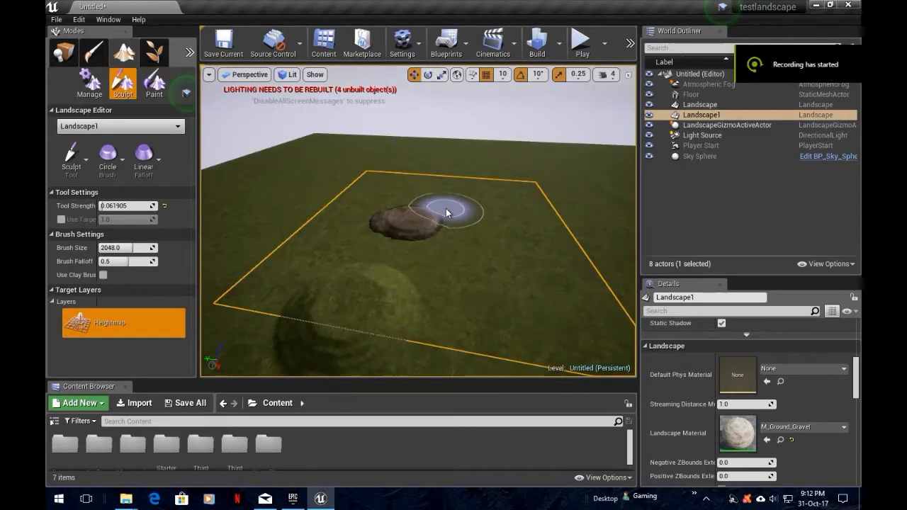
Sculpt a long gravel ridge on Landscape1 up through the grass, using a circular brush of size 2048 with linear falloff
mouse_move(447, 210)
right_down()
mouse_move(510, 205)
mouse_move(495, 213)
mouse_move(464, 185)
mouse_move(495, 223)
mouse_move(538, 216)
mouse_move(530, 192)
right_up()
key(s)
right_drag(354, 226, 347, 210)
mouse_move(386, 215)
mouse_down()
mouse_move(524, 218)
mouse_move(414, 204)
mouse_move(530, 211)
mouse_move(551, 222)
mouse_up()
right_drag(551, 223, 602, 219)
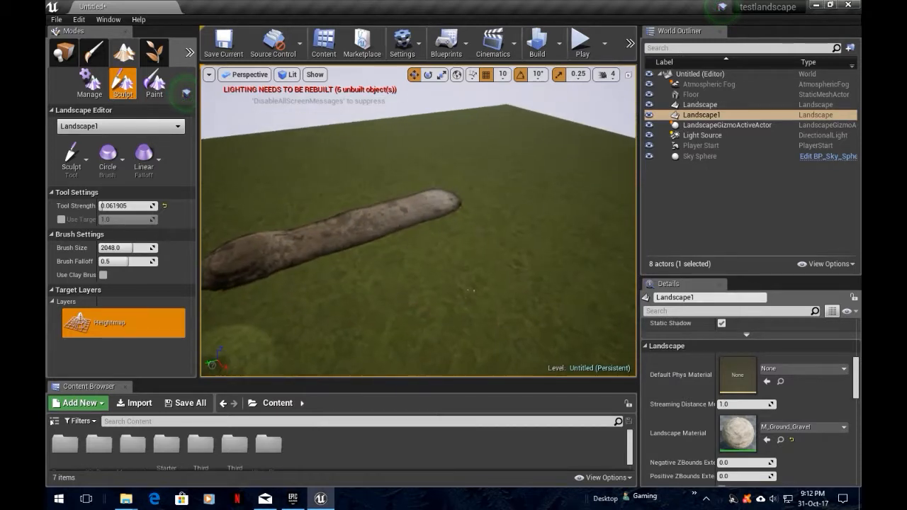
right_drag(442, 214, 451, 209)
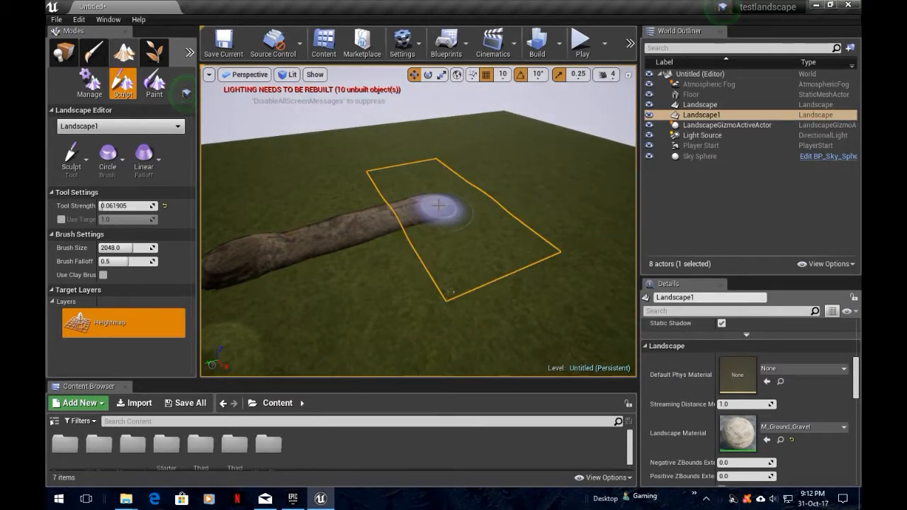
drag(438, 205, 461, 199)
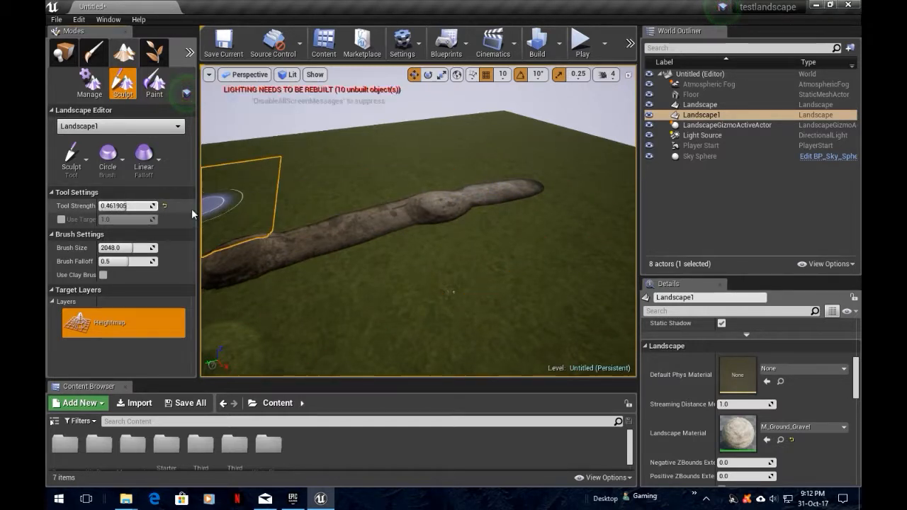
Raise the sculpt strength to 0.461905 and build the gravel ridge into a broad, uneven rocky mound
mouse_move(433, 212)
right_down()
mouse_move(396, 206)
mouse_move(300, 263)
mouse_move(374, 253)
mouse_move(418, 234)
right_up()
right_drag(477, 278, 523, 260)
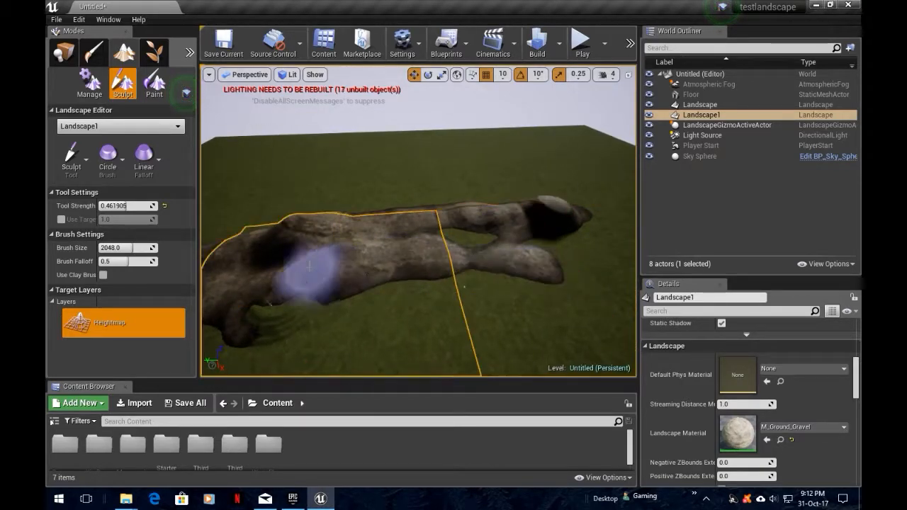
mouse_move(336, 300)
right_down()
mouse_move(486, 281)
mouse_move(522, 293)
right_up()
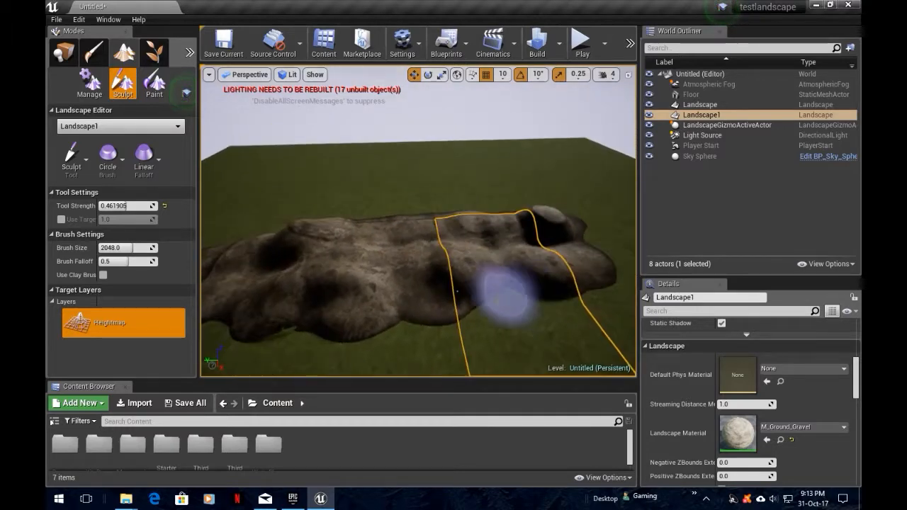
mouse_move(324, 307)
right_down()
mouse_move(343, 300)
mouse_move(311, 298)
mouse_move(354, 289)
right_up()
mouse_move(471, 248)
right_down()
mouse_move(383, 294)
mouse_move(304, 282)
right_up()
key(s)
key(s)
Try to place another new landscape higher than the gravel one, and undo it
click(100, 94)
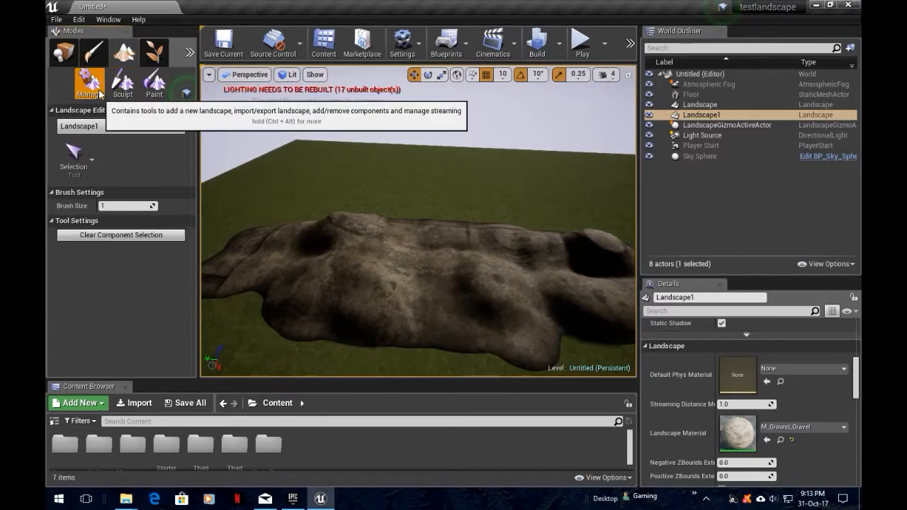
click(74, 156)
click(103, 212)
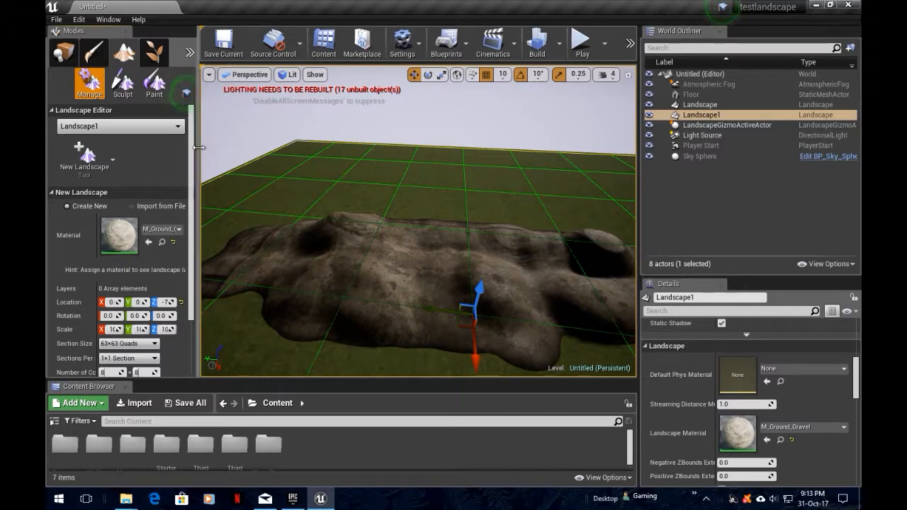
mouse_move(479, 286)
mouse_down()
mouse_move(484, 248)
mouse_move(469, 294)
mouse_move(478, 279)
mouse_move(469, 293)
mouse_move(471, 265)
mouse_move(469, 279)
mouse_up()
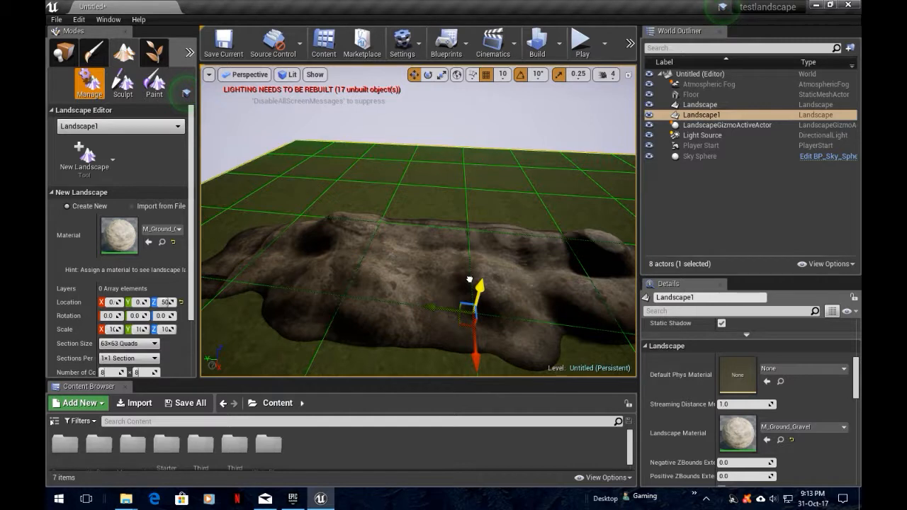
key(ctrl+z)
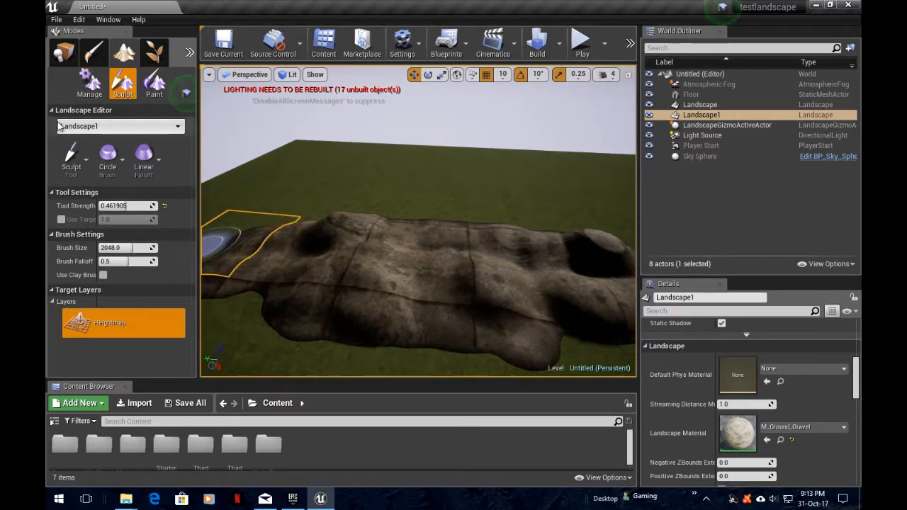
click(89, 82)
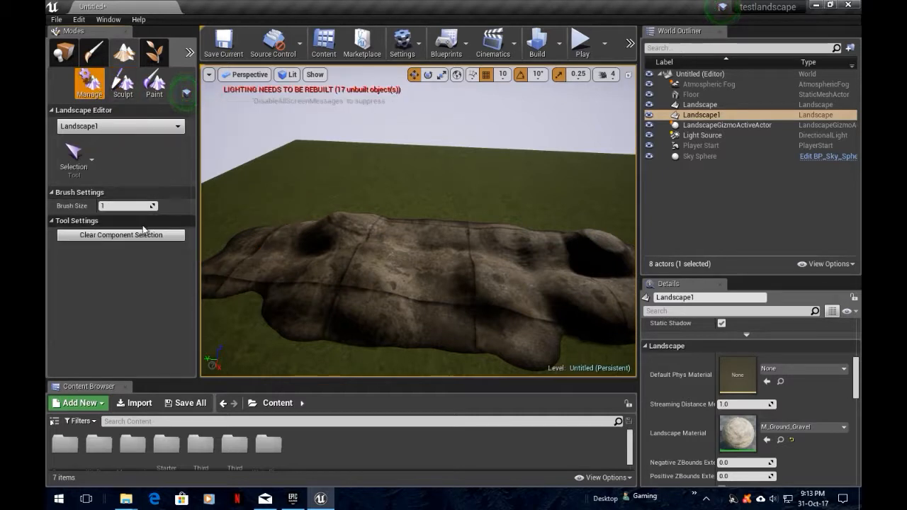
click(76, 157)
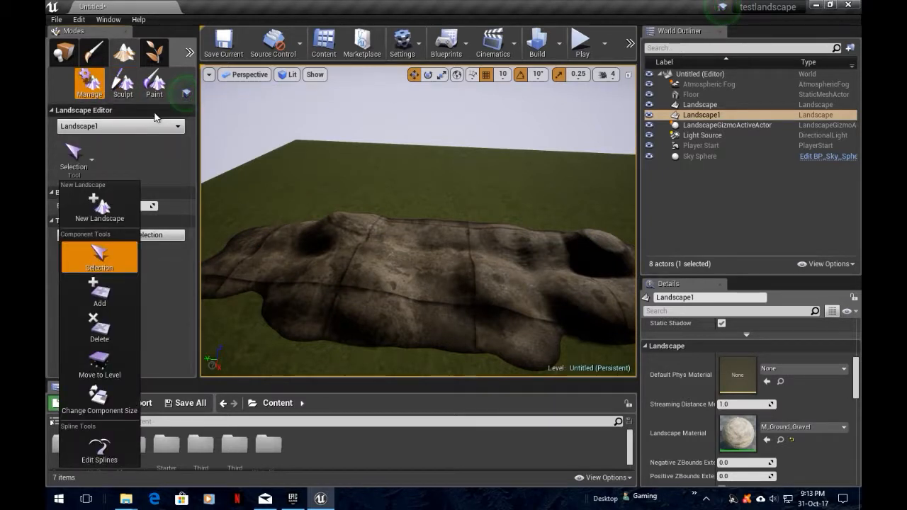
click(717, 106)
click(717, 114)
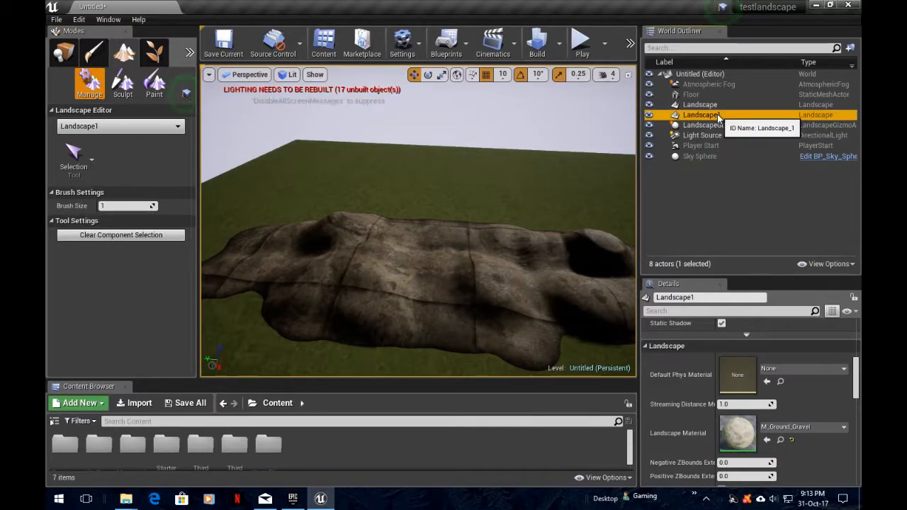
click(84, 155)
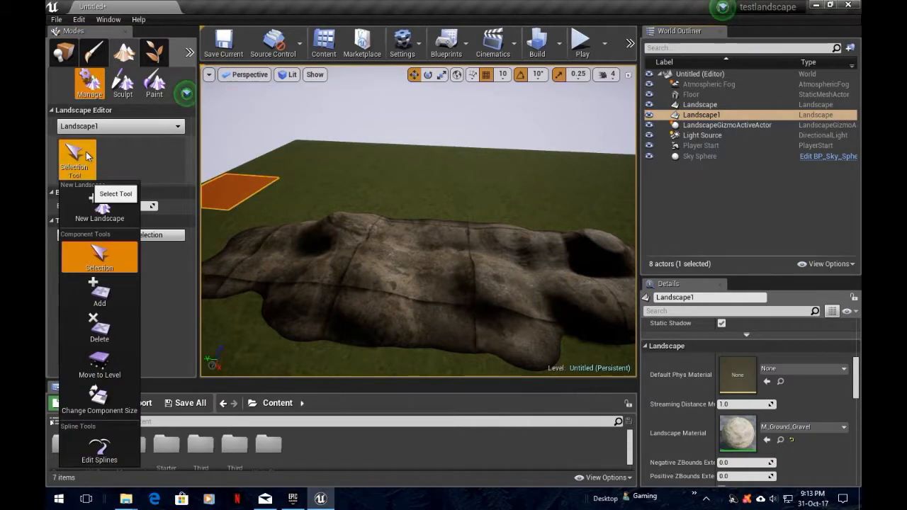
click(99, 208)
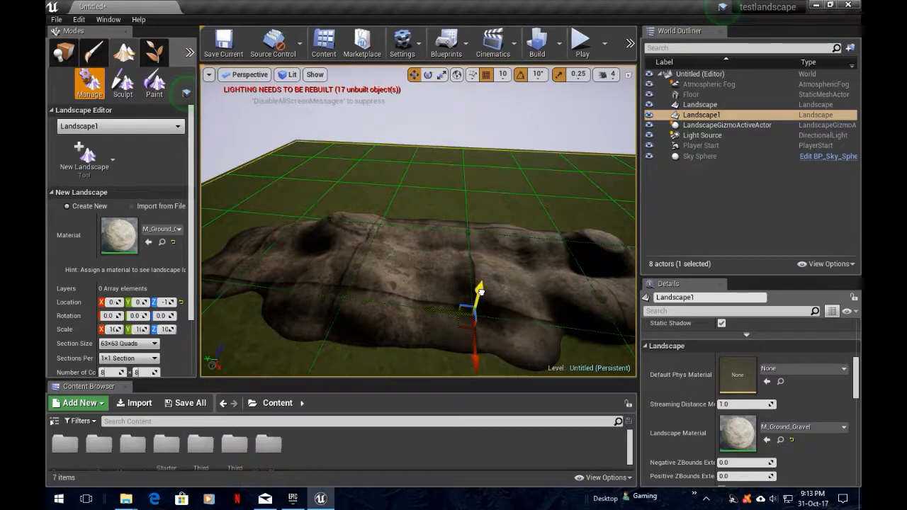
click(122, 81)
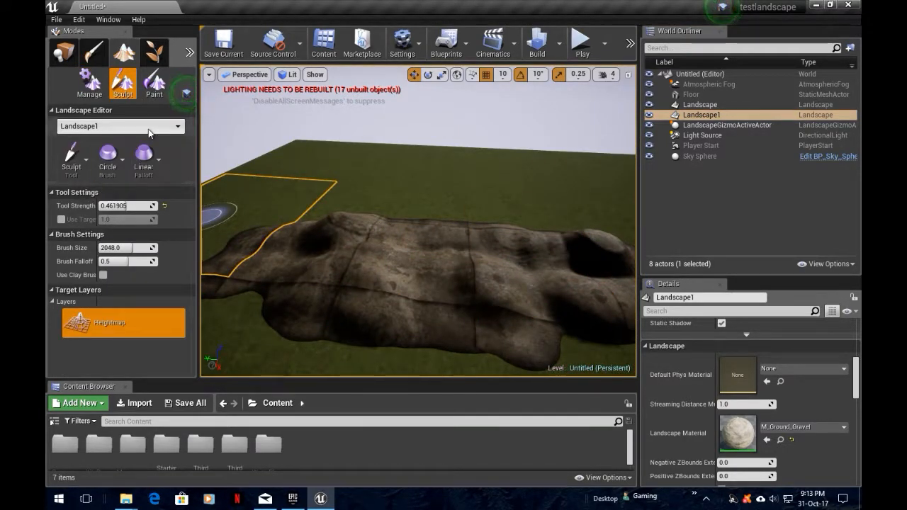
click(712, 125)
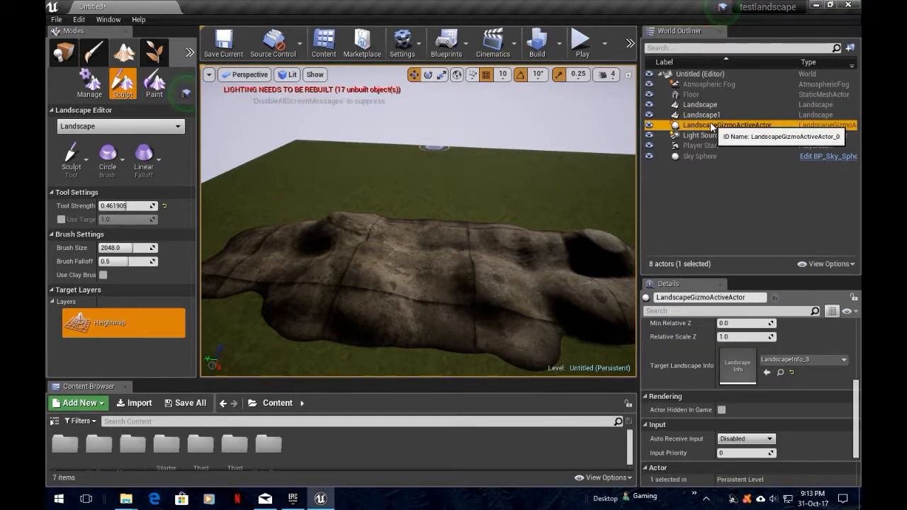
click(710, 115)
click(710, 108)
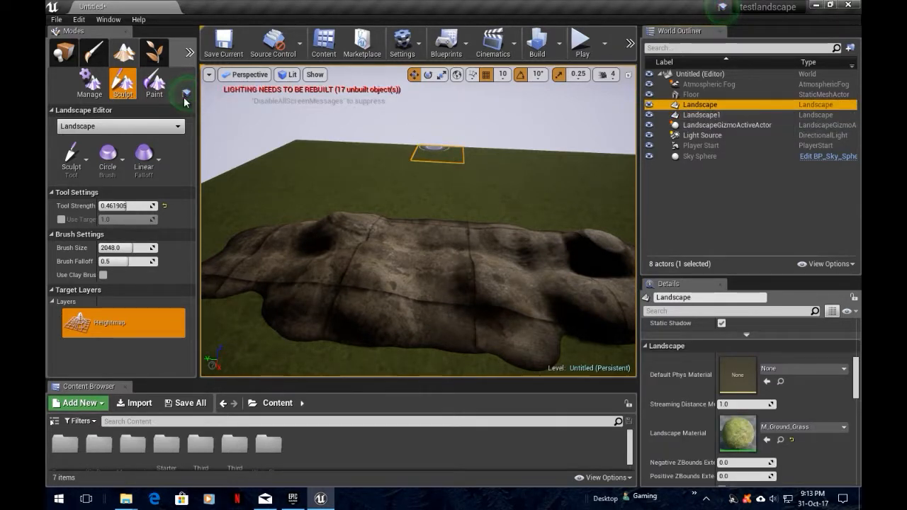
click(73, 165)
click(126, 90)
Set up a new landscape with the M_Rock_Basalt material and lower its location beneath the grass surface
click(90, 84)
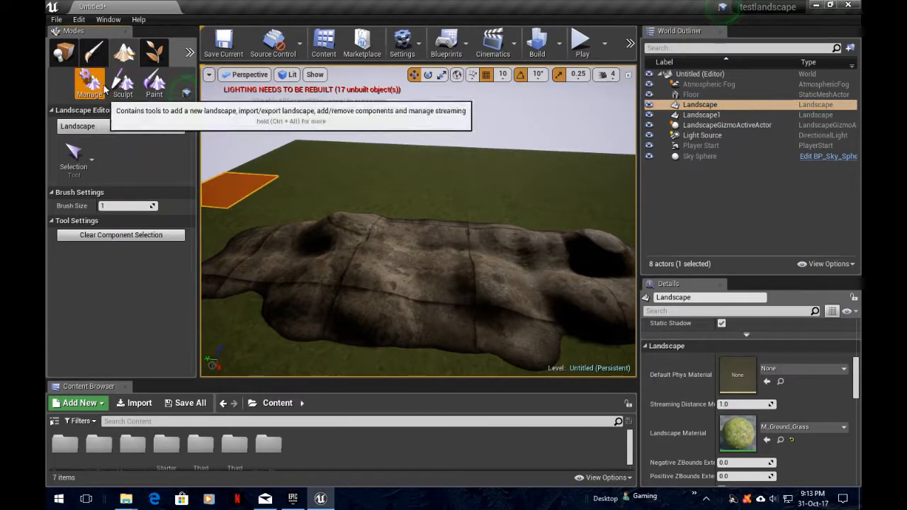
click(73, 156)
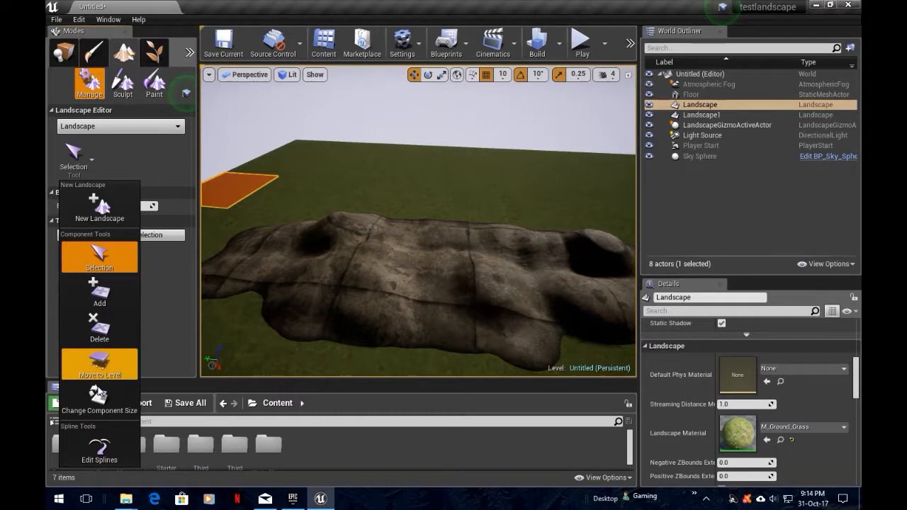
click(117, 214)
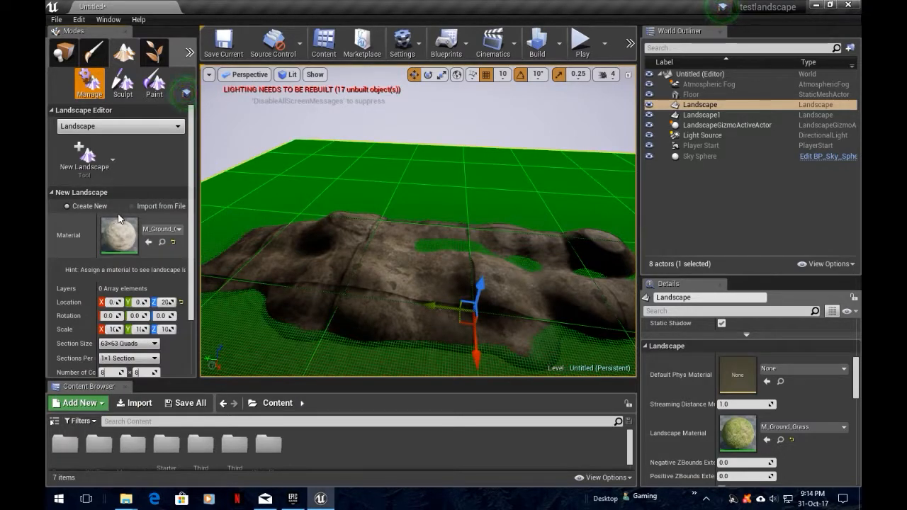
click(162, 229)
scroll(269, 432, down, 8)
scroll(269, 431, down, 5)
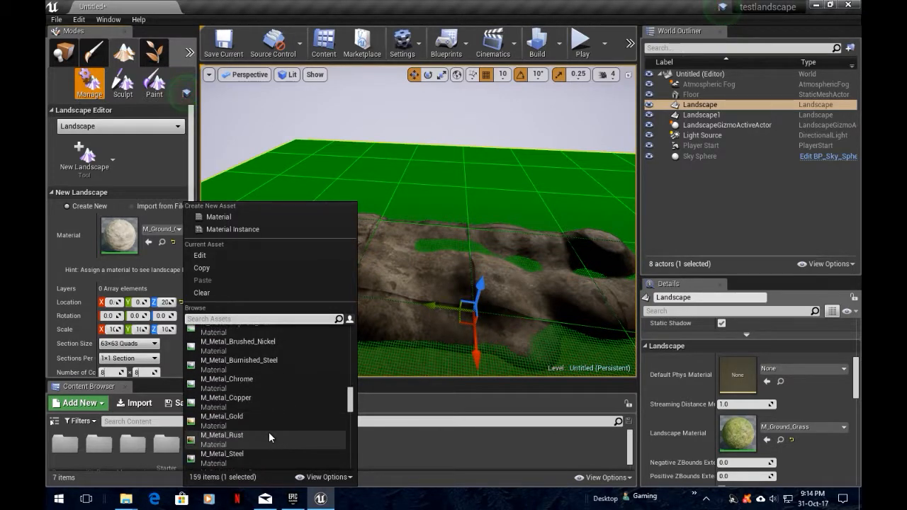
scroll(269, 421, down, 4)
scroll(277, 405, down, 4)
click(252, 429)
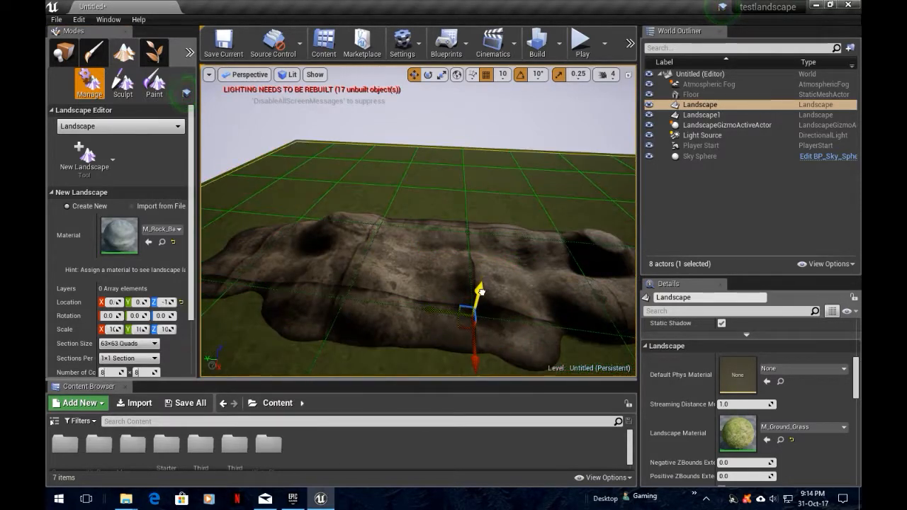
key(shift+2)
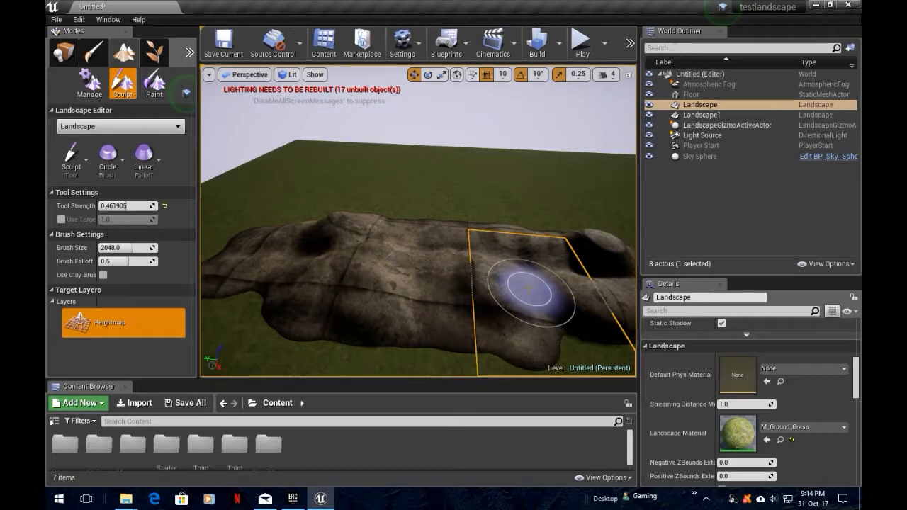
Create the new basalt landscape from the prepared material and lowered location
mouse_move(437, 289)
right_down()
mouse_move(436, 361)
mouse_move(581, 276)
mouse_move(616, 269)
mouse_move(616, 347)
mouse_move(574, 297)
mouse_move(532, 290)
mouse_move(549, 298)
mouse_move(545, 290)
mouse_move(563, 361)
mouse_move(566, 135)
mouse_move(577, 184)
mouse_move(602, 180)
mouse_move(613, 120)
mouse_move(616, 177)
mouse_move(609, 159)
mouse_move(592, 166)
right_up()
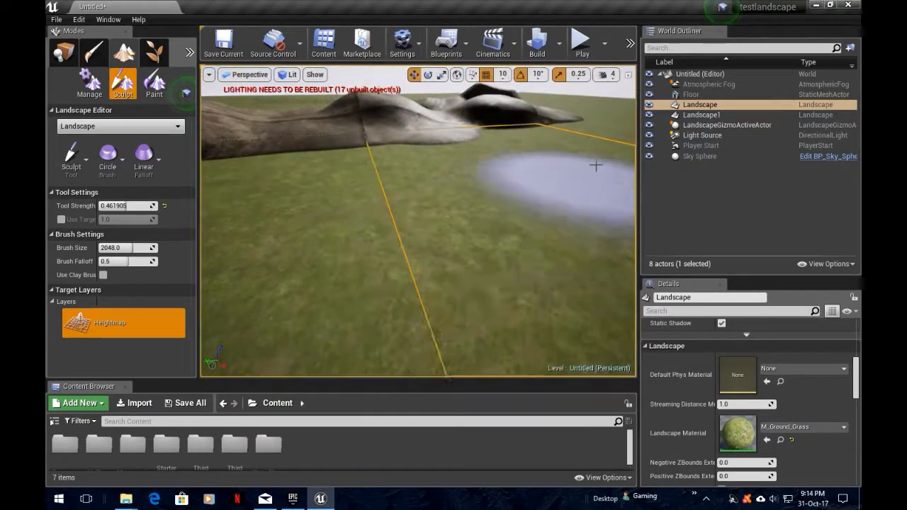
click(75, 162)
click(89, 82)
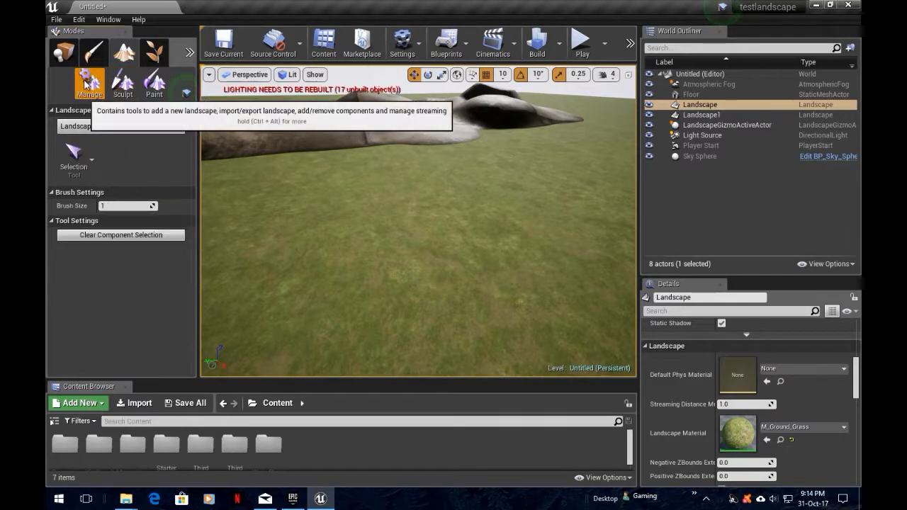
click(76, 158)
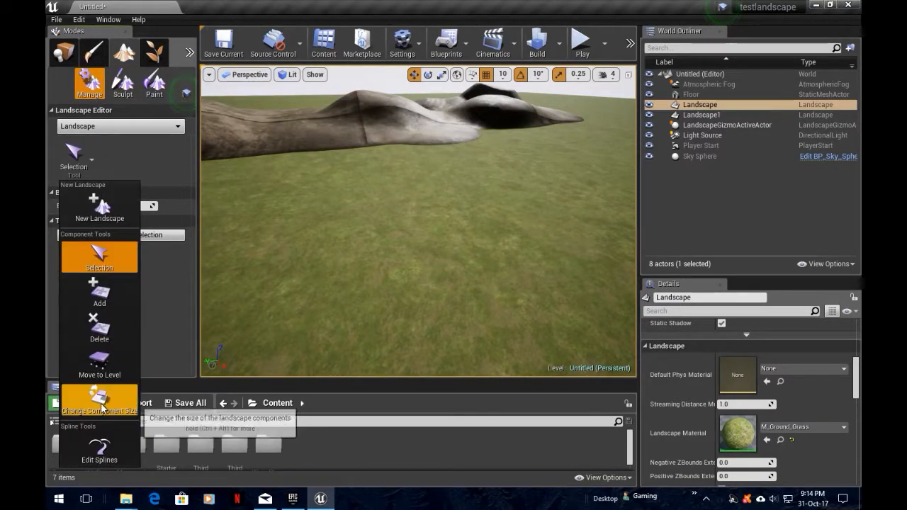
click(94, 208)
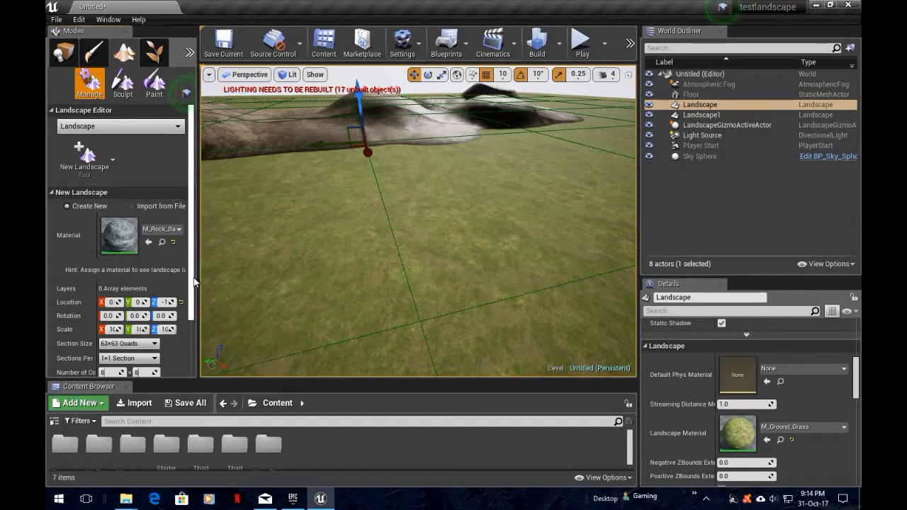
drag(194, 282, 201, 348)
click(172, 368)
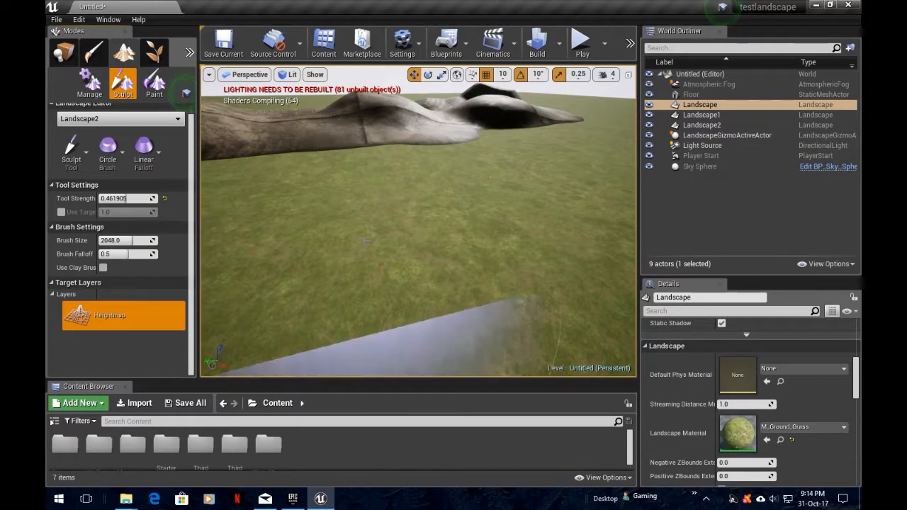
Build the level with its lighting and close the Message Log
mouse_move(397, 241)
right_down()
mouse_move(397, 284)
mouse_move(378, 241)
mouse_move(354, 305)
mouse_move(356, 205)
right_up()
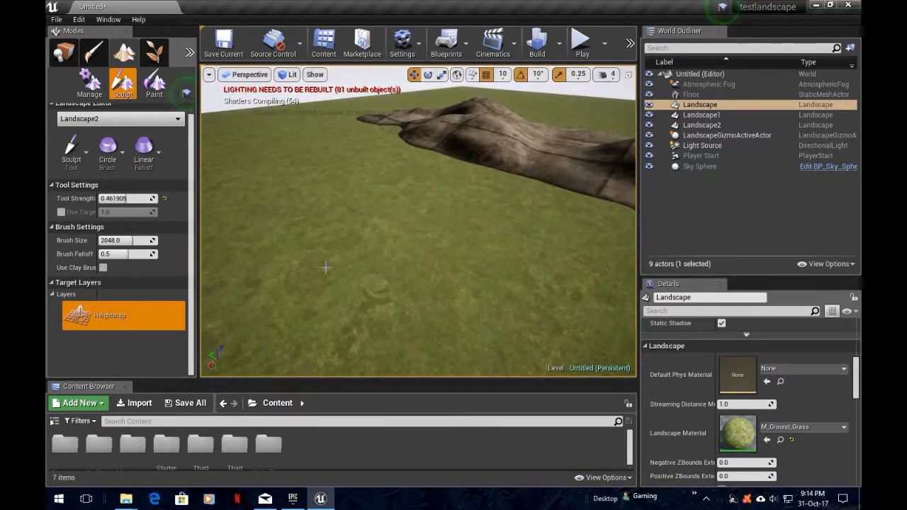
click(538, 44)
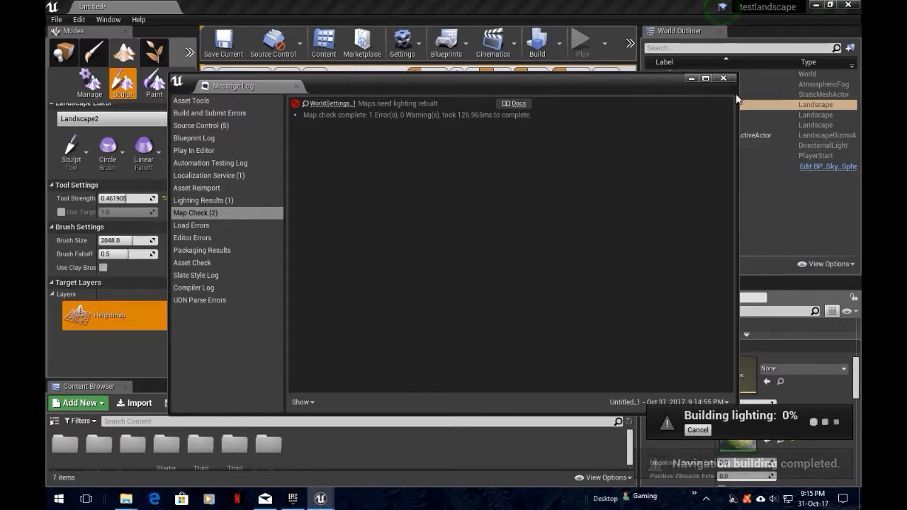
click(723, 78)
Select Landscape2, raise the sculpt strength to 0.804762 and sculpt tall basalt peaks up through the grass behind the gravel mound
mouse_move(369, 314)
right_down()
mouse_move(394, 279)
mouse_move(496, 311)
mouse_move(536, 281)
mouse_move(410, 262)
mouse_move(468, 177)
mouse_move(467, 142)
mouse_move(493, 108)
right_up()
key(w)
click(702, 126)
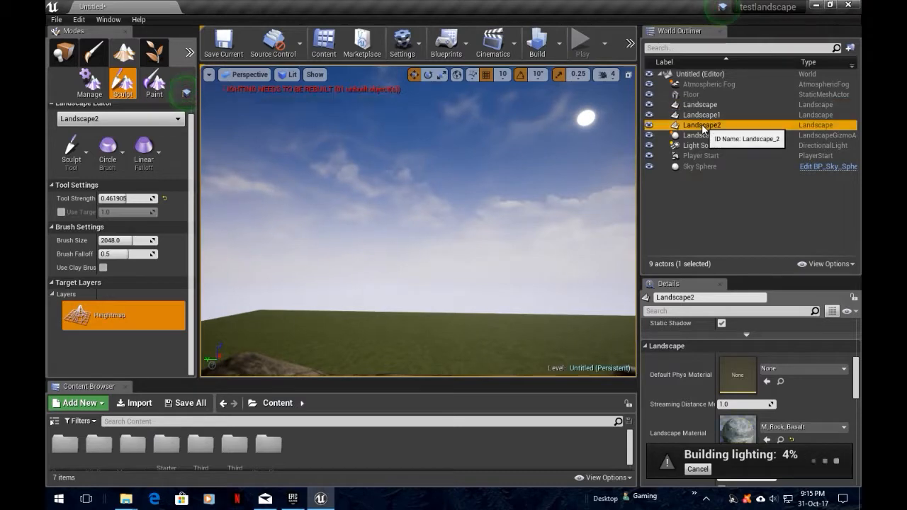
mouse_move(456, 211)
right_down()
mouse_move(455, 311)
mouse_move(466, 96)
mouse_move(446, 258)
right_up()
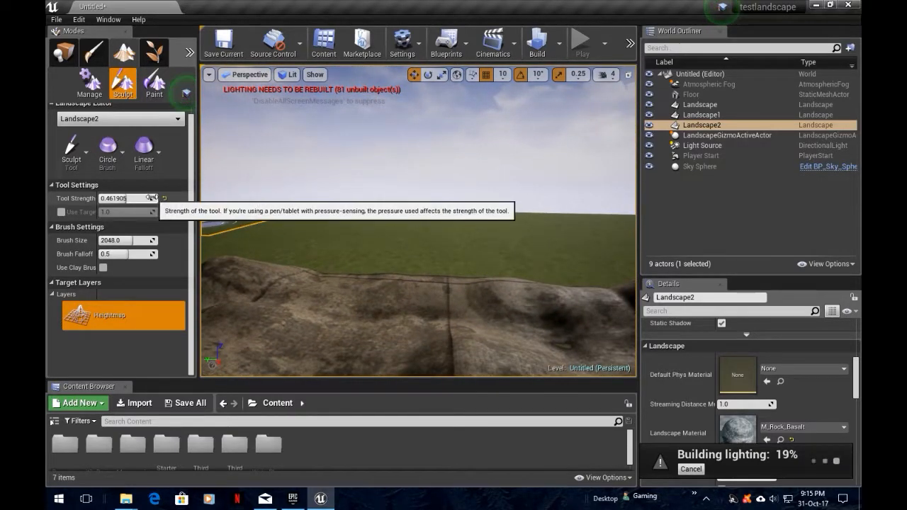
drag(152, 197, 164, 198)
right_drag(356, 223, 397, 250)
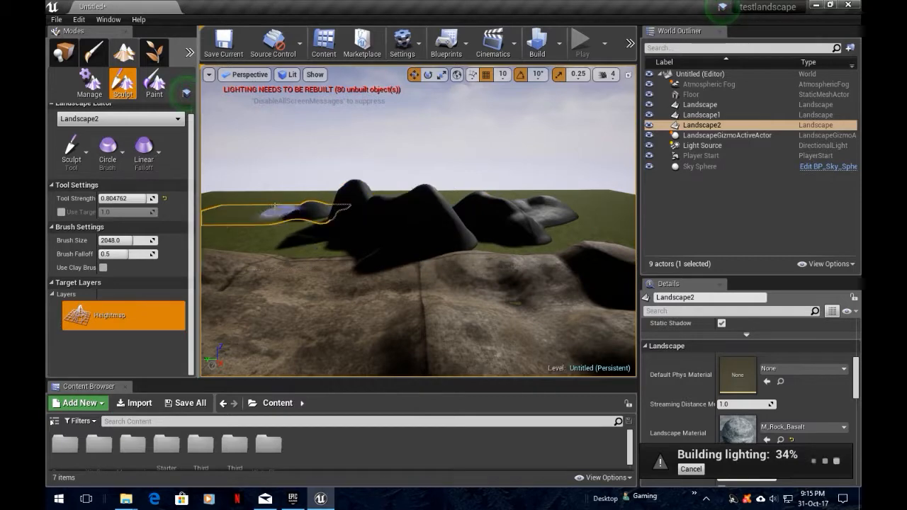
right_drag(546, 227, 480, 245)
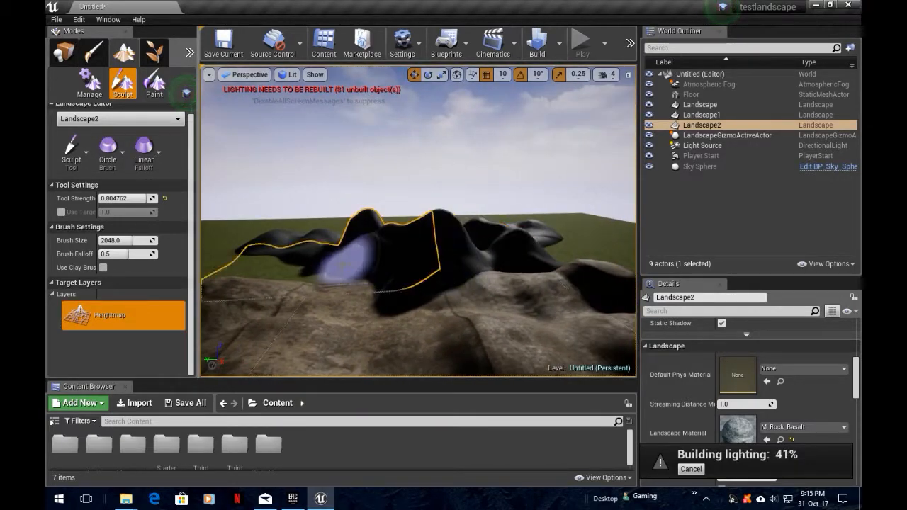
Extend the basalt peaks on Landscape2 into a broad curved ridge looping around a patch of grass
mouse_move(338, 253)
right_down()
mouse_move(340, 246)
mouse_move(422, 247)
mouse_move(354, 184)
right_up()
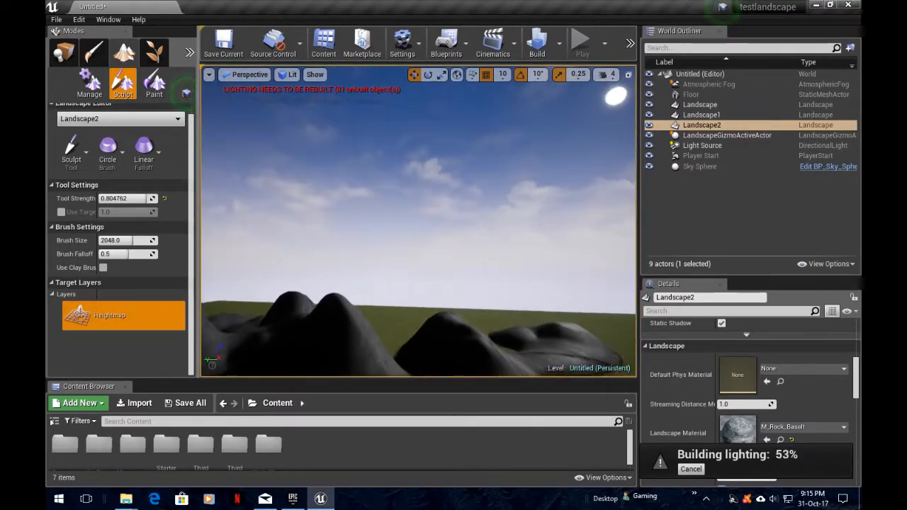
mouse_move(418, 220)
right_down()
mouse_move(404, 277)
mouse_move(375, 269)
mouse_move(329, 287)
mouse_move(397, 336)
mouse_move(395, 313)
mouse_move(354, 304)
mouse_move(355, 287)
right_up()
right_drag(306, 236, 411, 236)
mouse_move(477, 131)
mouse_down()
mouse_move(498, 138)
mouse_move(474, 121)
mouse_move(542, 176)
mouse_move(585, 231)
mouse_move(560, 334)
mouse_up()
scroll(694, 327, down, 5)
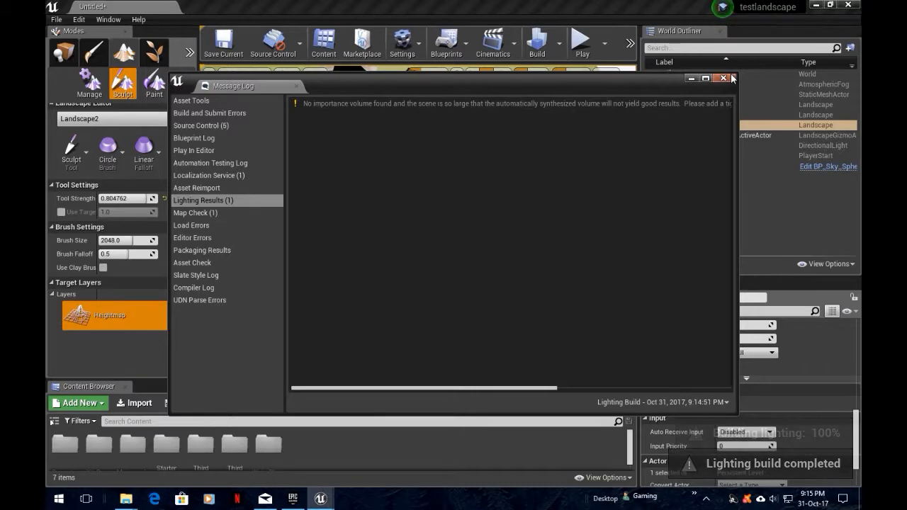
click(727, 77)
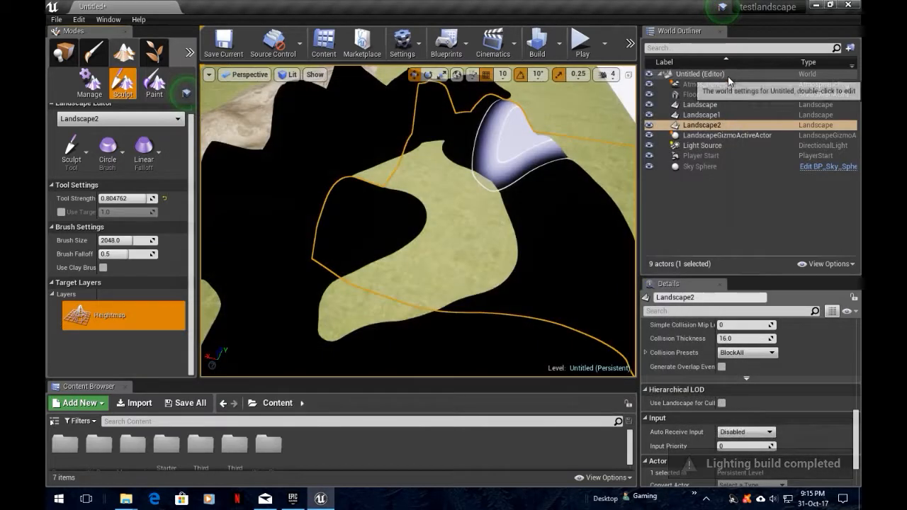
mouse_move(464, 149)
right_down()
mouse_move(454, 177)
mouse_move(440, 159)
mouse_move(408, 164)
mouse_move(362, 92)
mouse_move(368, 141)
mouse_move(397, 99)
right_up()
drag(398, 99, 409, 146)
mouse_move(409, 146)
right_down()
mouse_move(447, 177)
mouse_move(416, 152)
right_up()
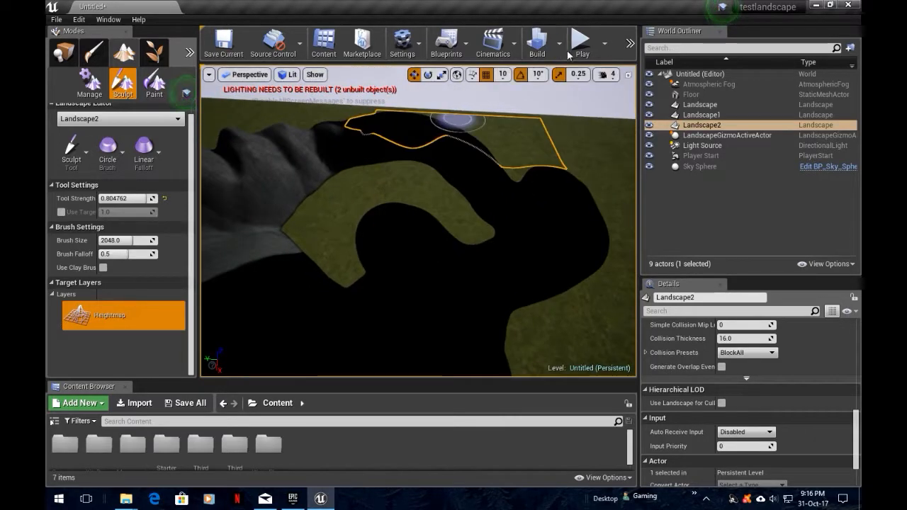
Set the lighting quality to Medium, rebuild the level and close the Message Log
click(560, 44)
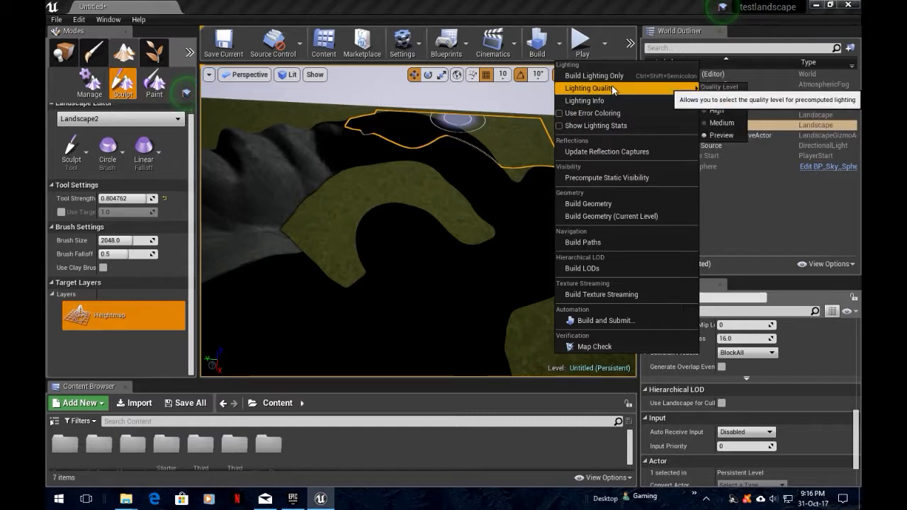
click(720, 127)
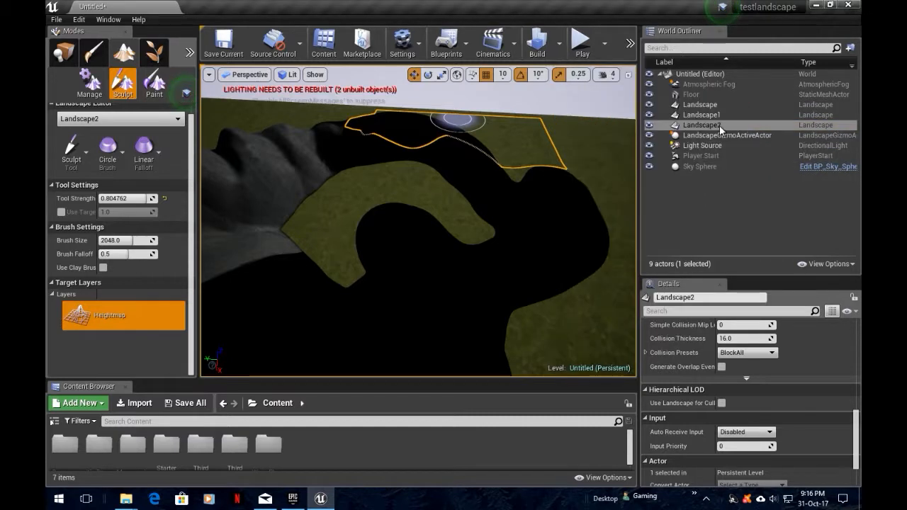
click(546, 44)
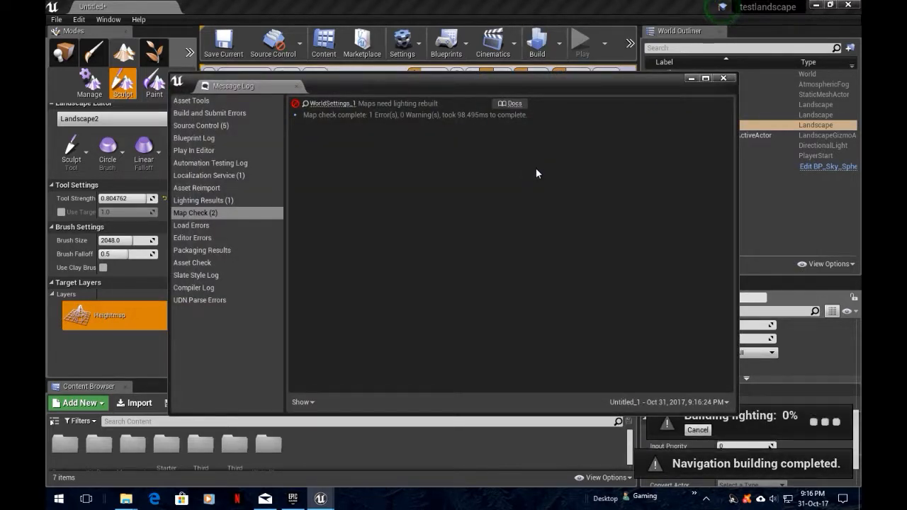
click(725, 77)
Enlarge the Content Browser area and look over the sculpted basalt and gravel terrain from above
mouse_move(555, 192)
right_down()
mouse_move(482, 186)
mouse_move(418, 159)
mouse_move(538, 198)
mouse_move(566, 237)
mouse_move(582, 206)
mouse_move(517, 195)
mouse_move(453, 202)
mouse_move(387, 173)
mouse_move(447, 201)
mouse_move(564, 203)
right_up()
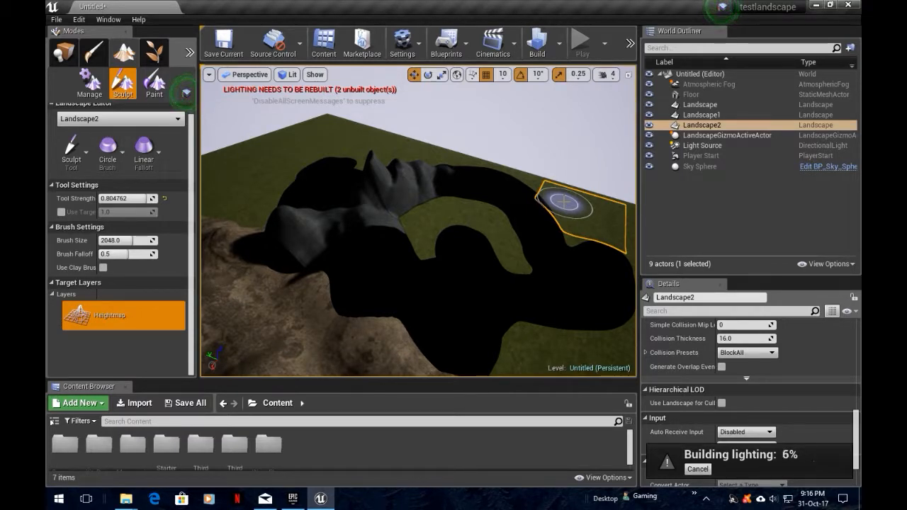
drag(412, 383, 413, 341)
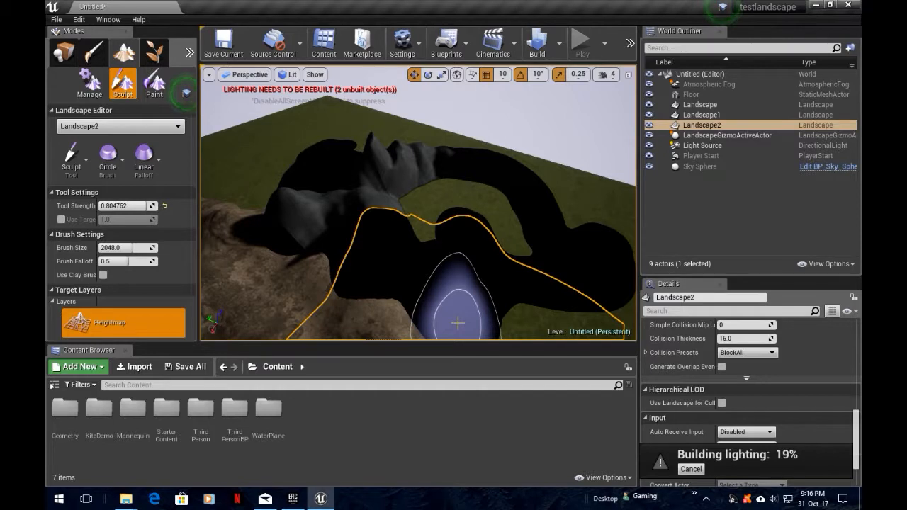
right_drag(461, 263, 469, 242)
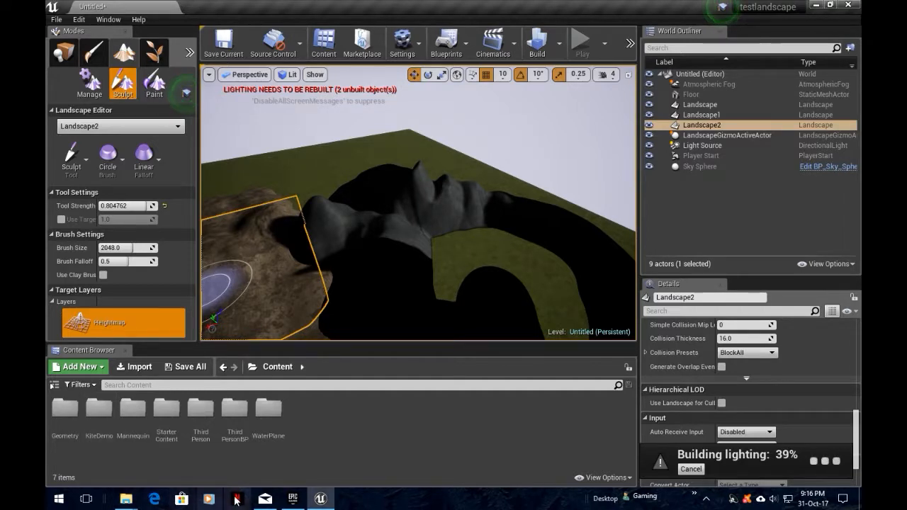
Look over the Vault assets in the Epic Games Launcher, return to Unreal Editor and close the Message Log
click(292, 499)
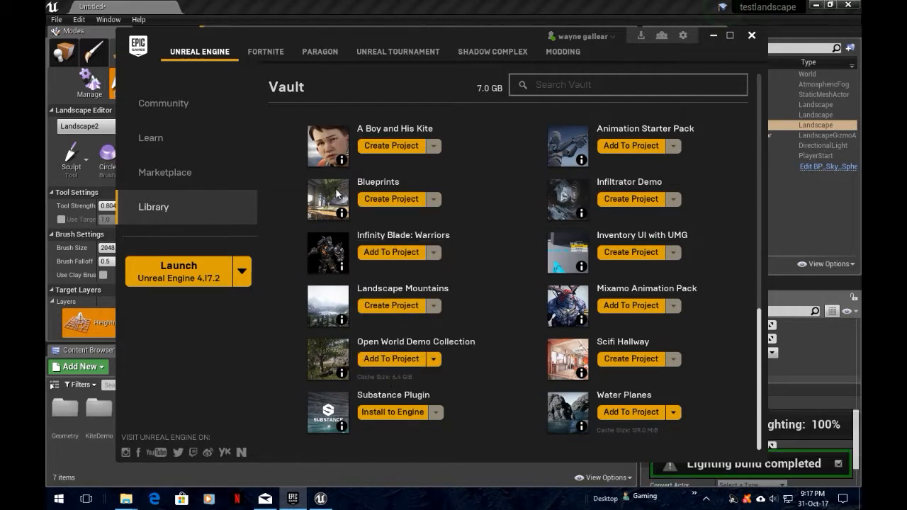
mouse_move(340, 161)
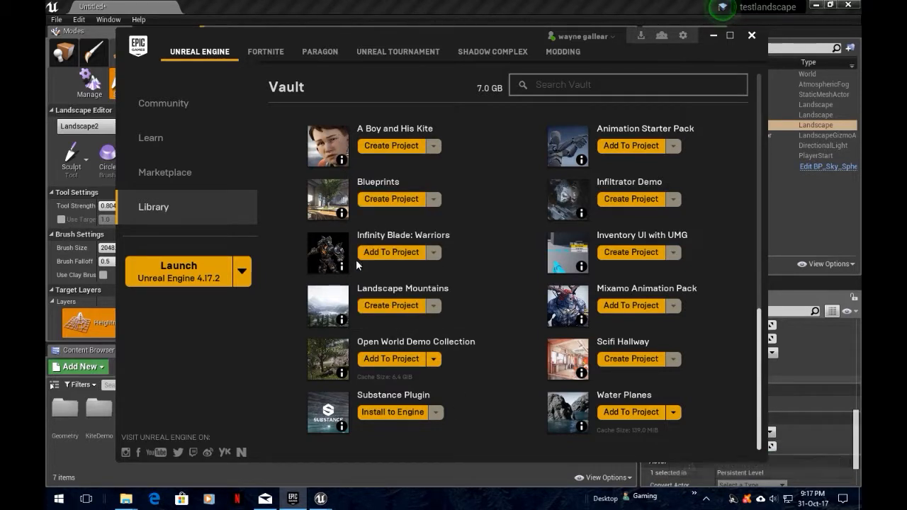
click(711, 38)
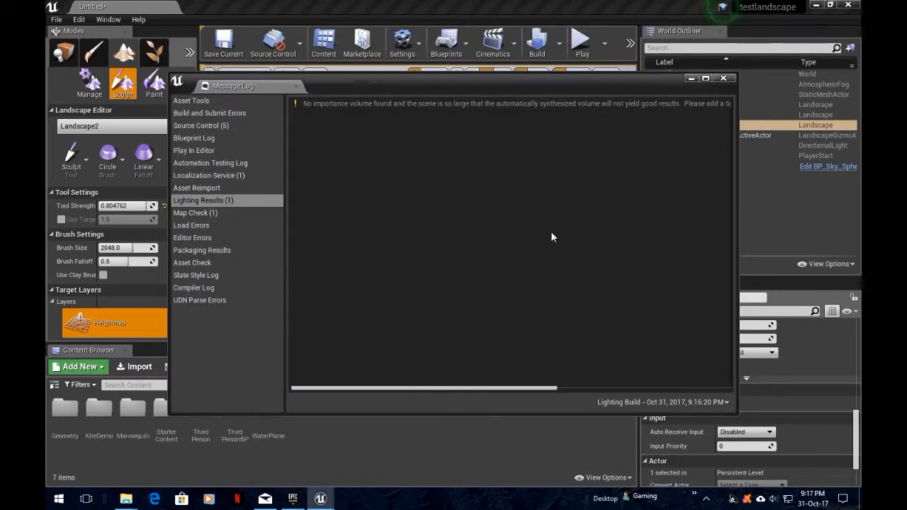
click(723, 78)
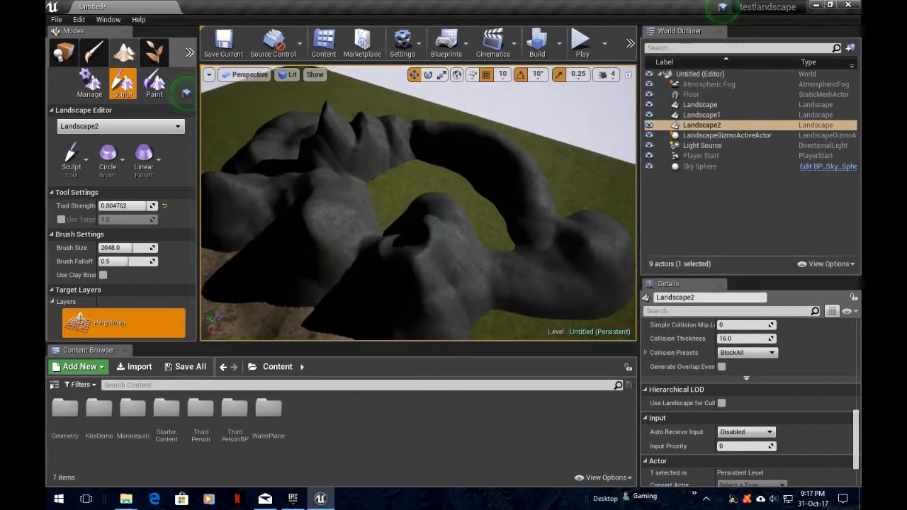
right_drag(490, 179, 496, 172)
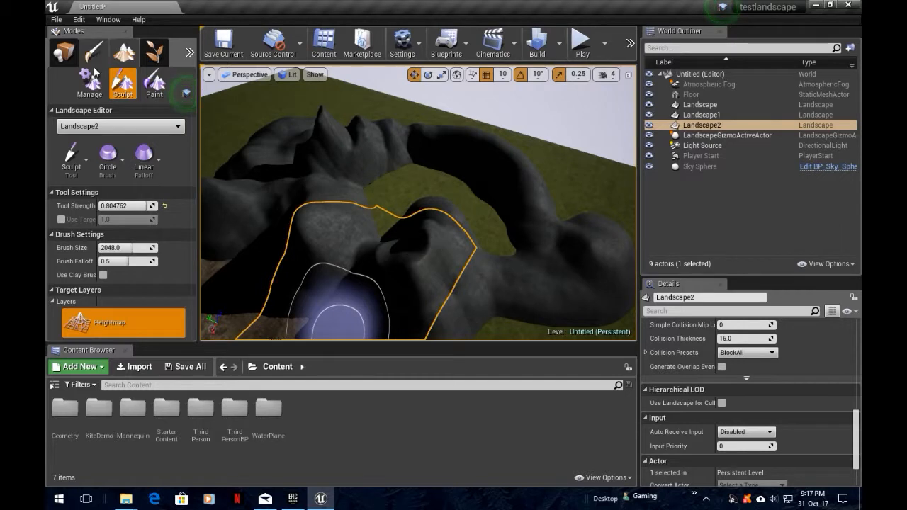
Leave landscape sculpting for placing mode and open the WaterPlane > Lake > Blueprint content folder
click(63, 53)
double_click(268, 408)
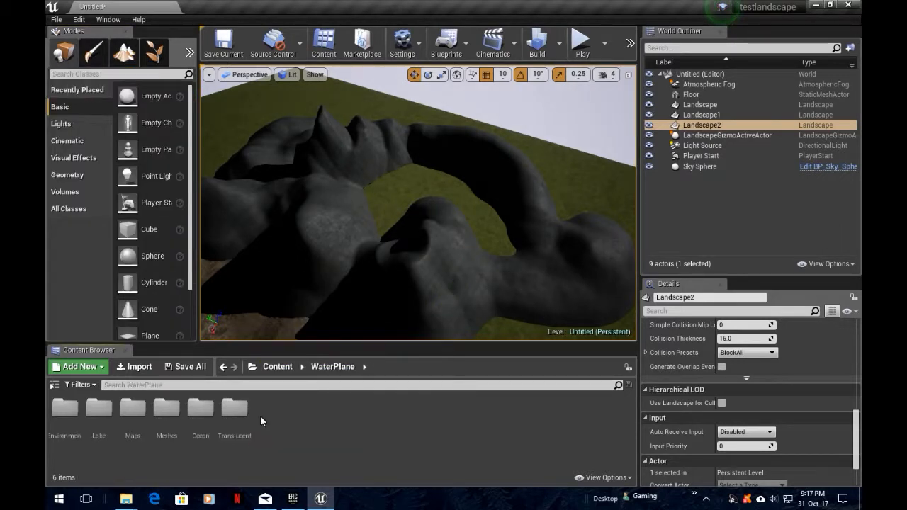
double_click(99, 409)
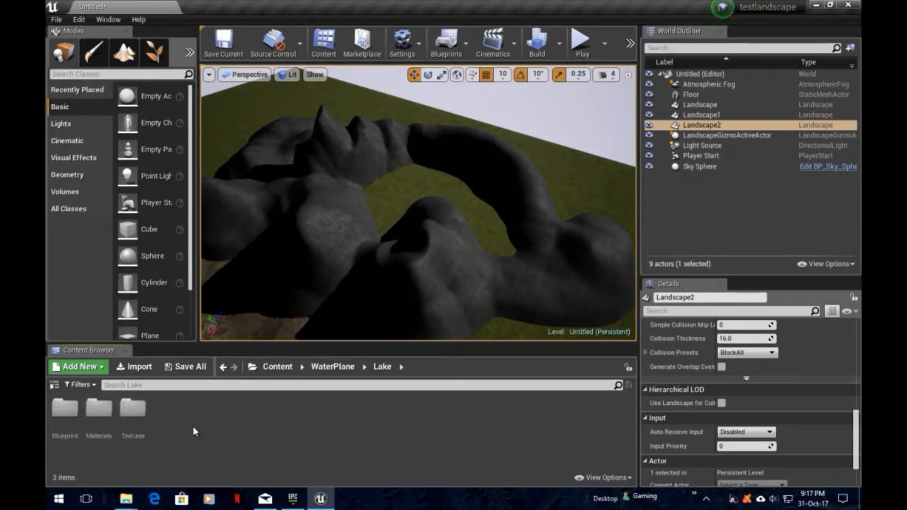
double_click(65, 409)
Place BP_LakeWater on the grass patch inside the basalt loop and shift it along Y to -3360
click(57, 409)
drag(57, 408, 435, 190)
right_drag(436, 190, 368, 186)
scroll(843, 397, up, 5)
scroll(845, 374, up, 2)
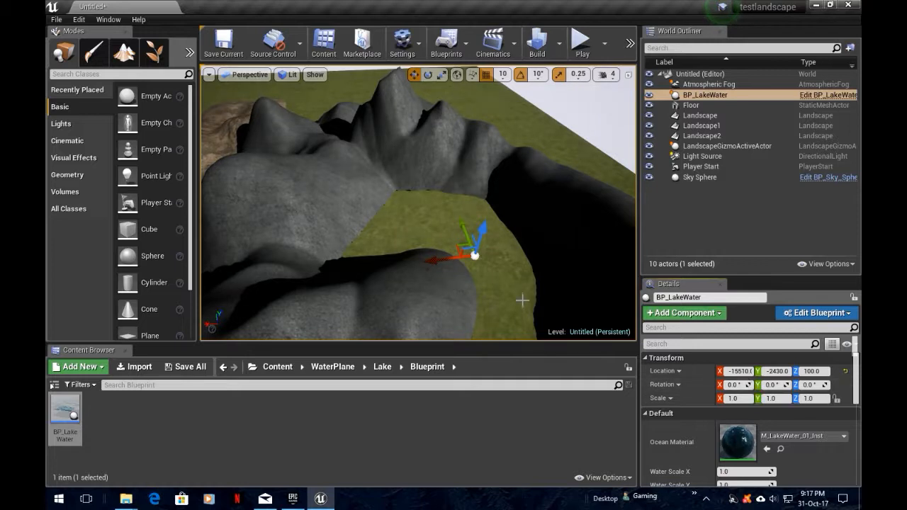
right_drag(428, 235, 465, 235)
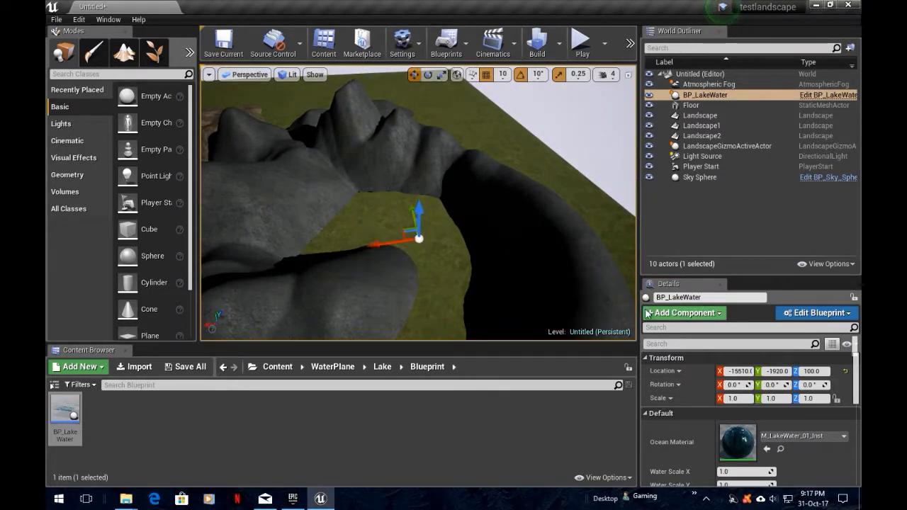
right_drag(529, 293, 530, 325)
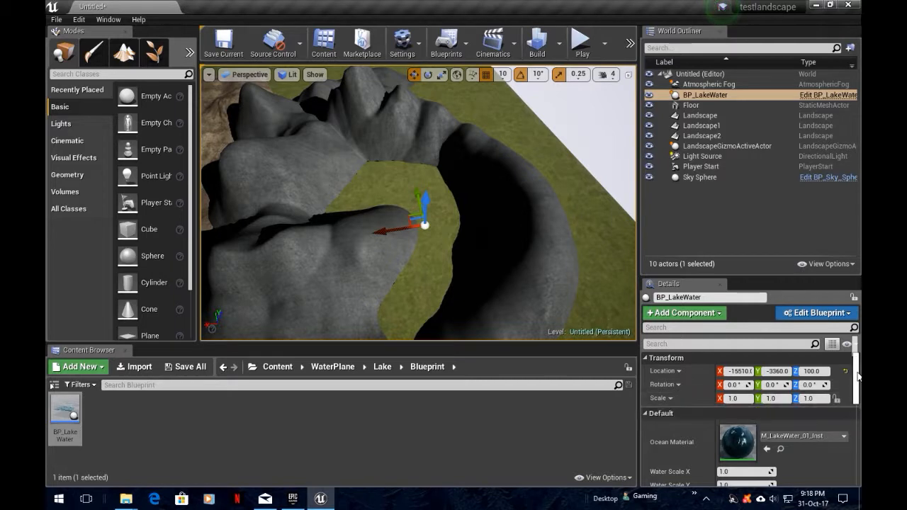
Set the lake water's Water Scale X to 63.639935 and Water Scale Y to 62.620087
scroll(850, 385, down, 2)
scroll(814, 411, down, 5)
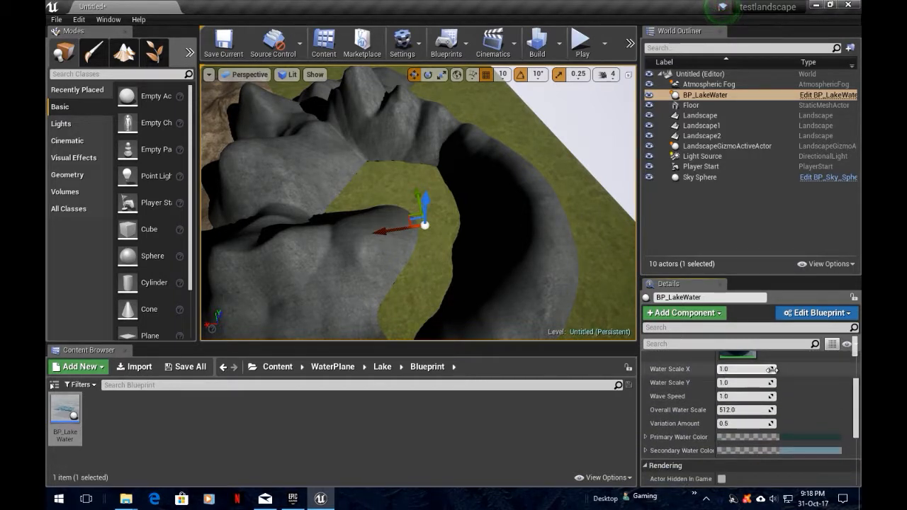
drag(744, 368, 773, 369)
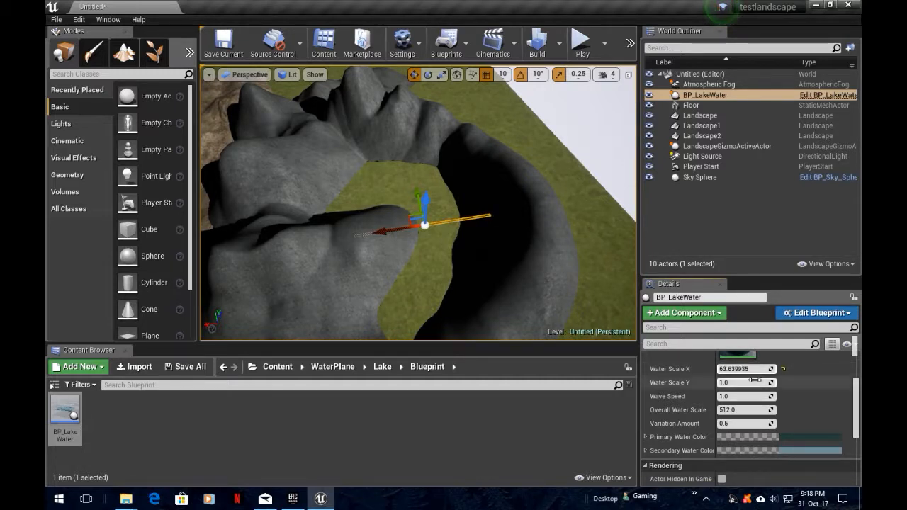
drag(764, 383, 801, 383)
Reposition and raise the lake water plane so it covers the grass between the basalt slopes
mouse_move(430, 206)
mouse_down()
mouse_move(427, 190)
mouse_move(425, 211)
mouse_move(422, 195)
mouse_up()
right_drag(425, 212, 450, 229)
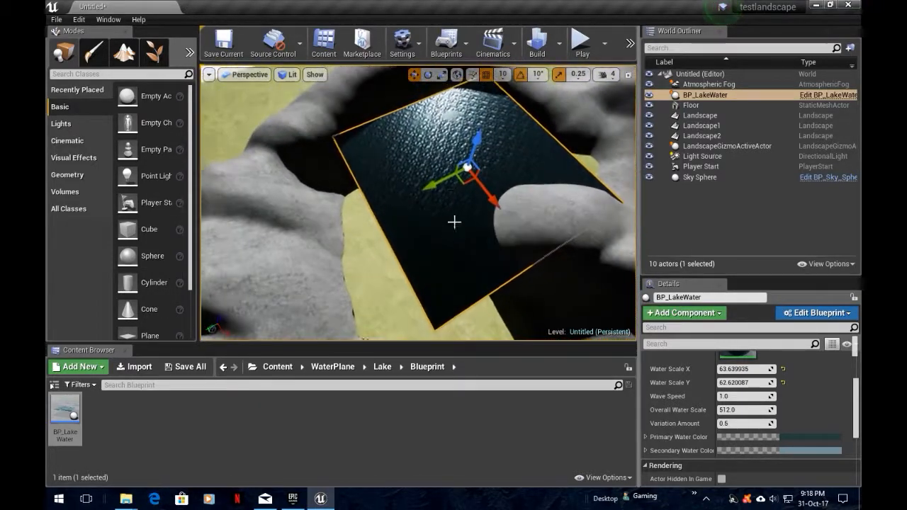
mouse_move(425, 190)
mouse_down()
mouse_move(398, 193)
mouse_move(426, 186)
mouse_up()
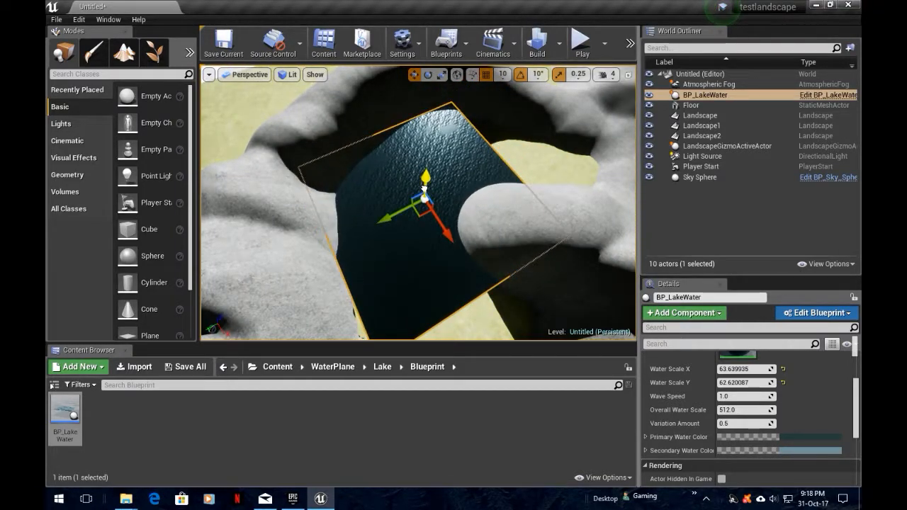
Enlarge the lake water to Water Scale X 122.976852 and Water Scale Y 145.034424
drag(743, 382, 762, 382)
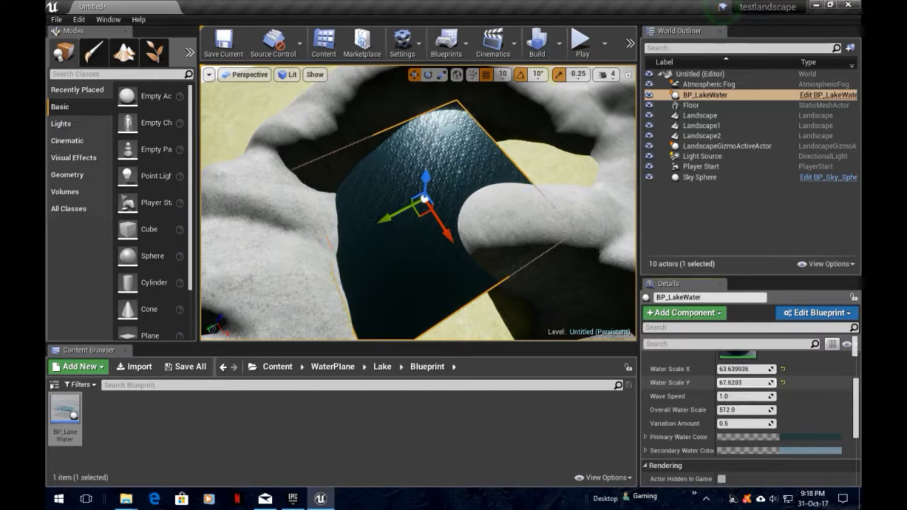
right_drag(539, 234, 404, 270)
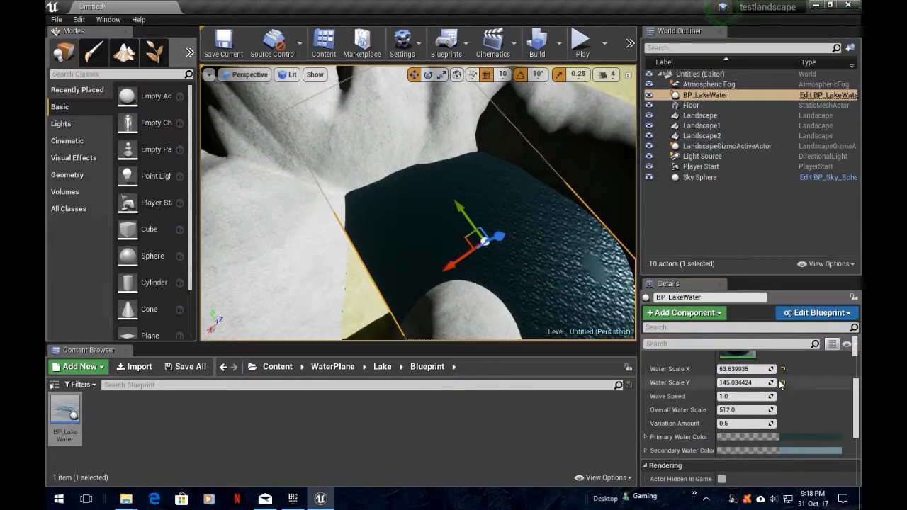
drag(744, 368, 768, 369)
right_drag(496, 234, 588, 233)
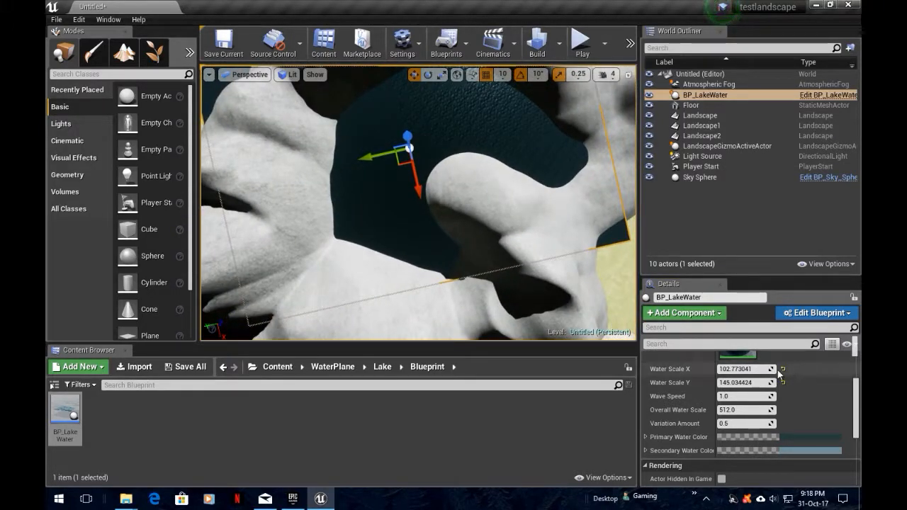
drag(744, 369, 763, 368)
right_drag(495, 233, 592, 213)
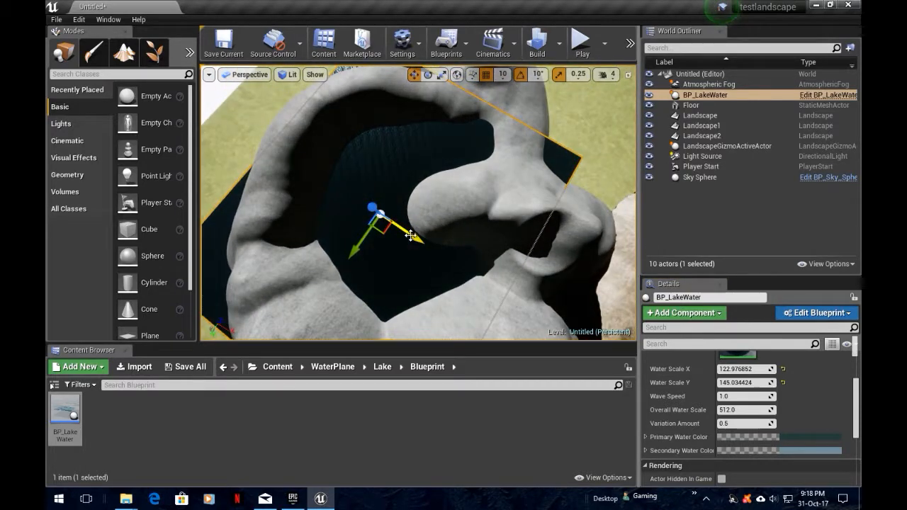
Shift the lake water to fill the basalt basin and set Water Scale X to 93.882286 and Y to 108.316353
drag(772, 369, 758, 383)
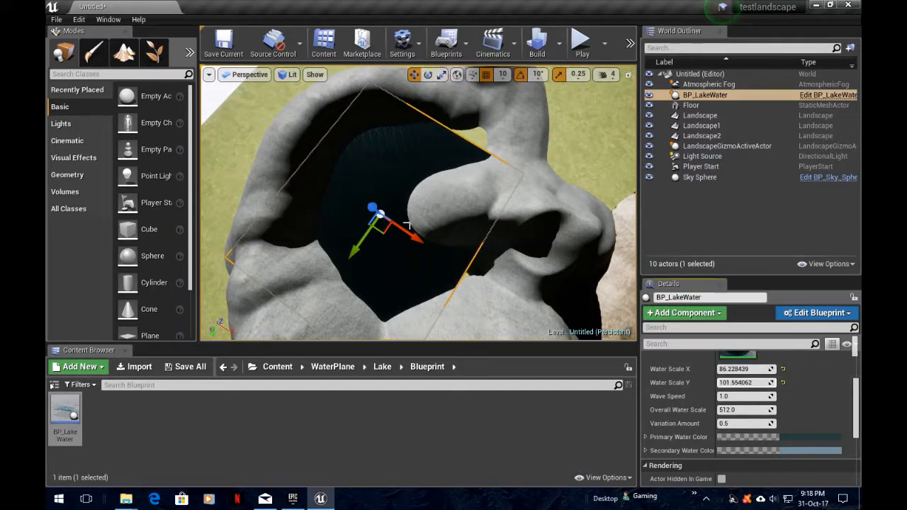
drag(366, 234, 408, 218)
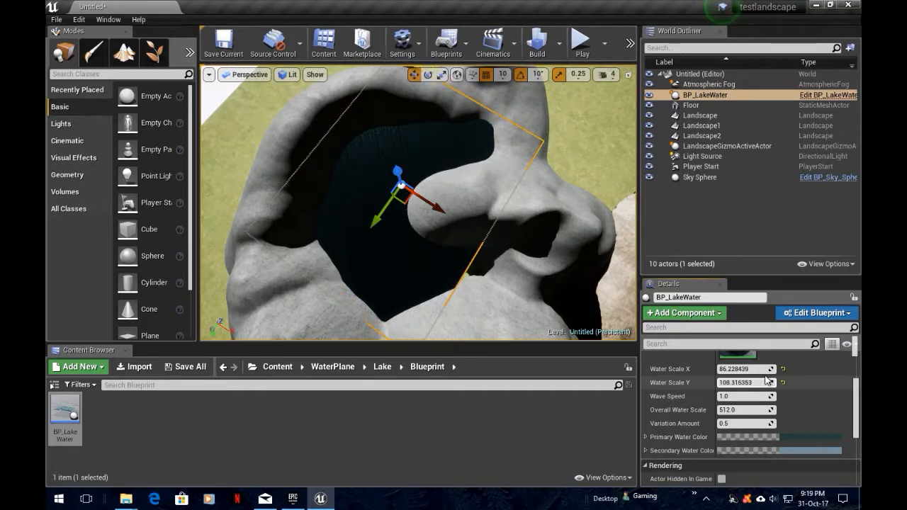
drag(751, 369, 775, 369)
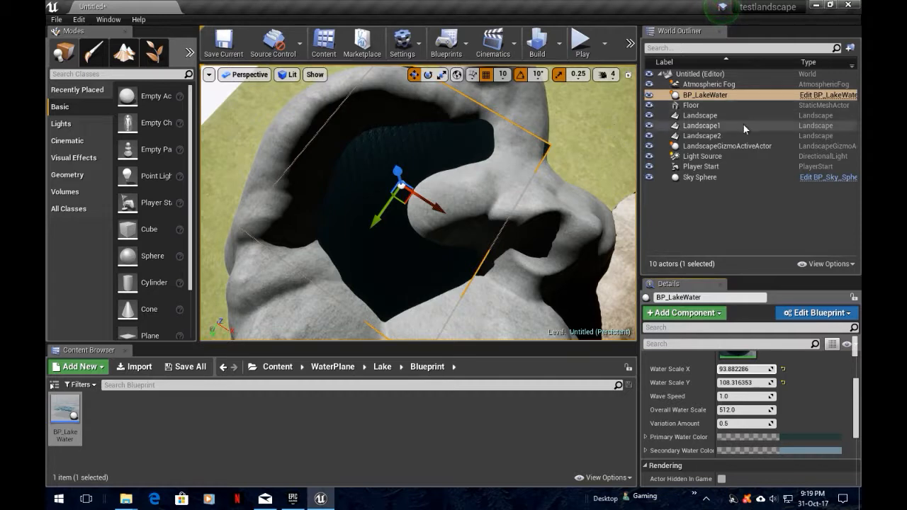
Select Landscape2 and sculpt the outer basalt ridge to cover the water corners protruding from it
click(693, 137)
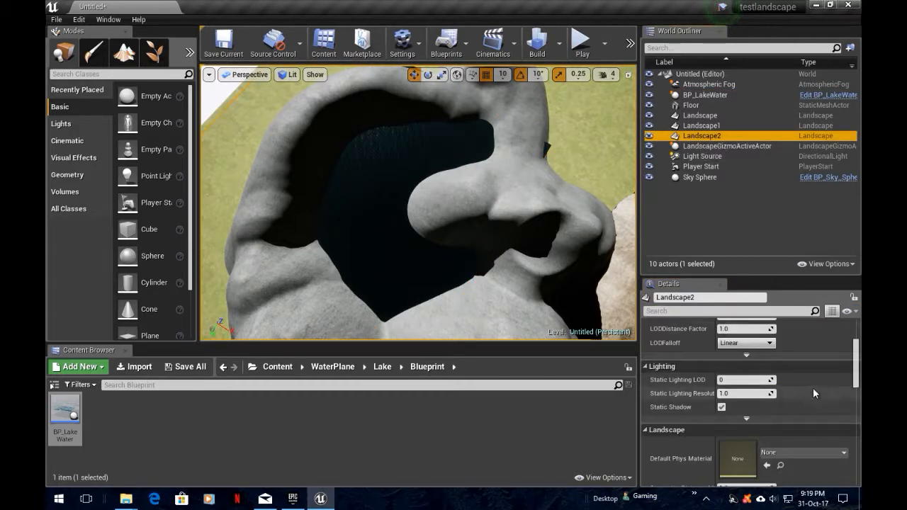
scroll(811, 387, down, 3)
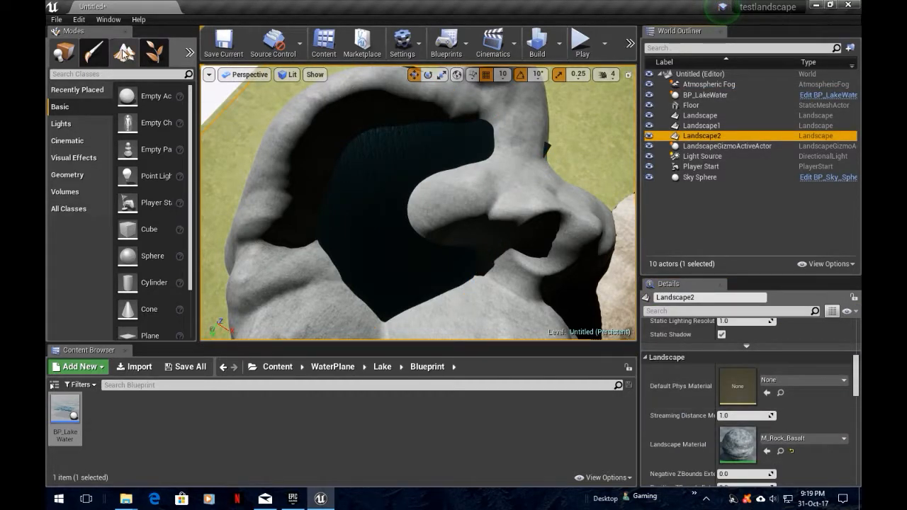
click(125, 51)
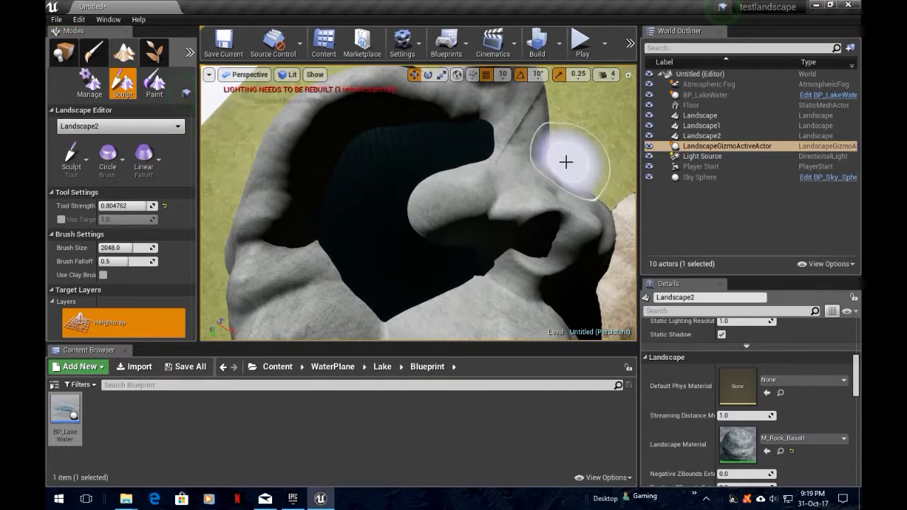
mouse_move(588, 239)
right_down()
mouse_move(602, 239)
mouse_move(524, 241)
mouse_move(495, 255)
mouse_move(475, 243)
right_up()
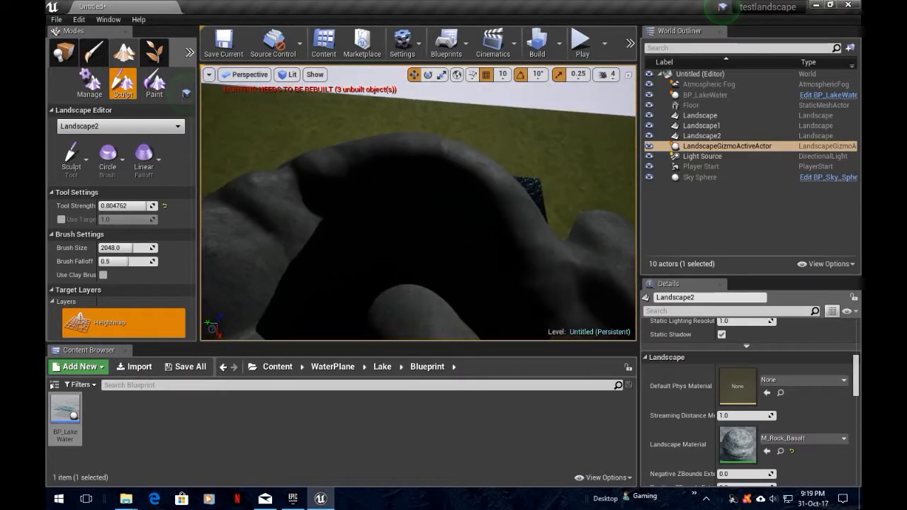
mouse_move(520, 177)
right_down()
mouse_move(496, 187)
mouse_move(469, 251)
right_up()
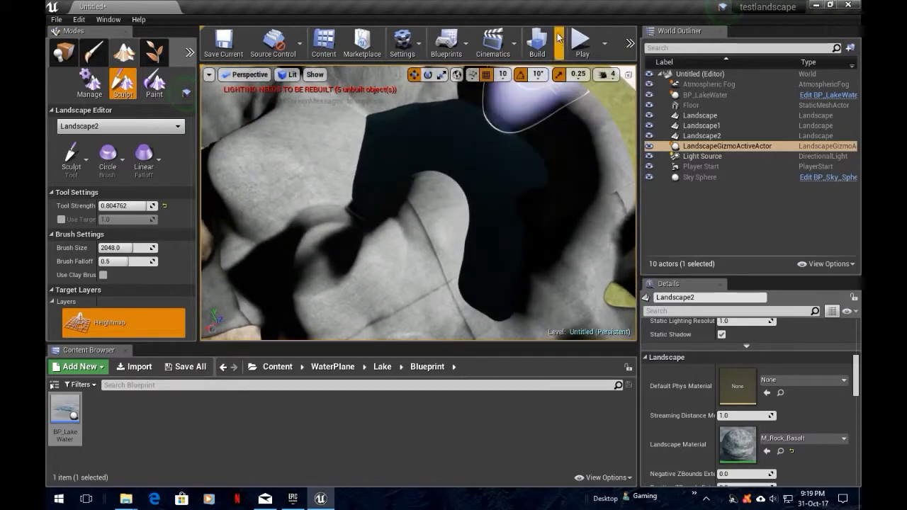
Rebuild the level with its lighting and close the Message Log
click(546, 40)
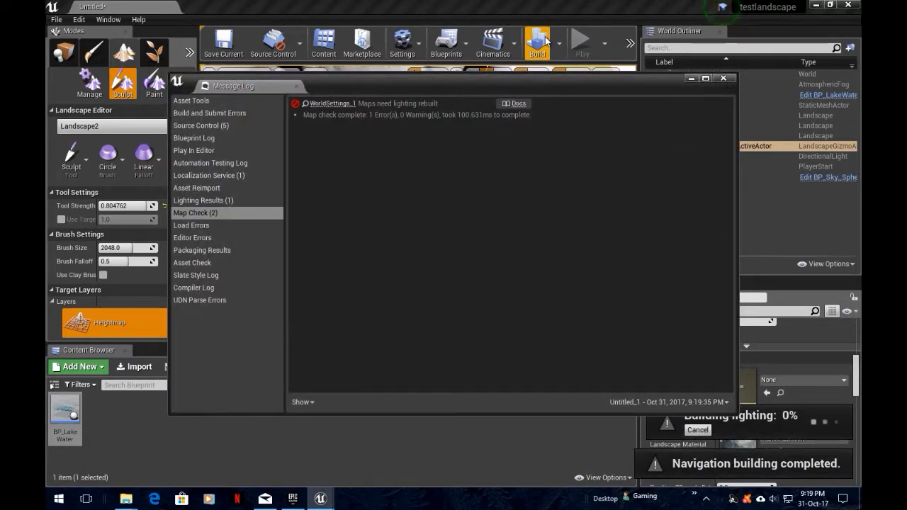
click(727, 79)
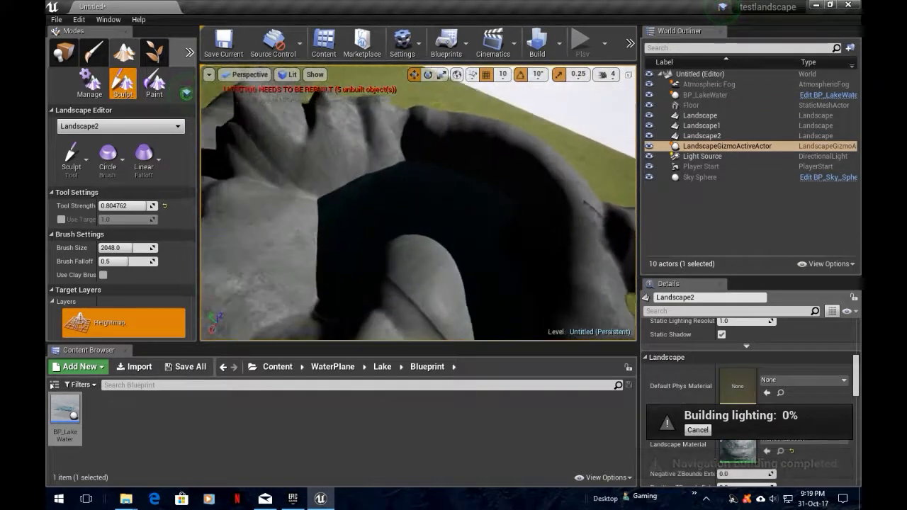
right_drag(418, 203, 489, 202)
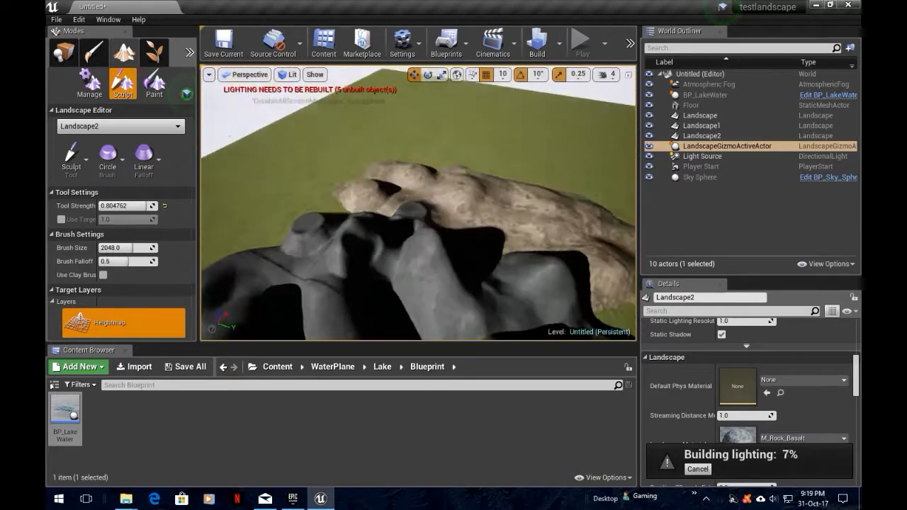
mouse_move(418, 203)
right_down()
mouse_move(531, 195)
mouse_move(446, 177)
mouse_move(262, 189)
right_up()
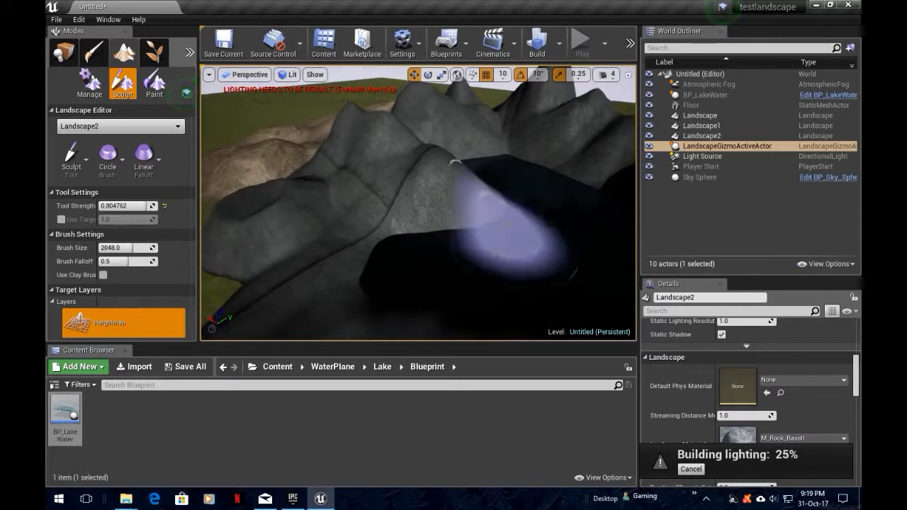
Return to placing mode and open the KiteDemo > Environments > Foliage content folder
click(222, 366)
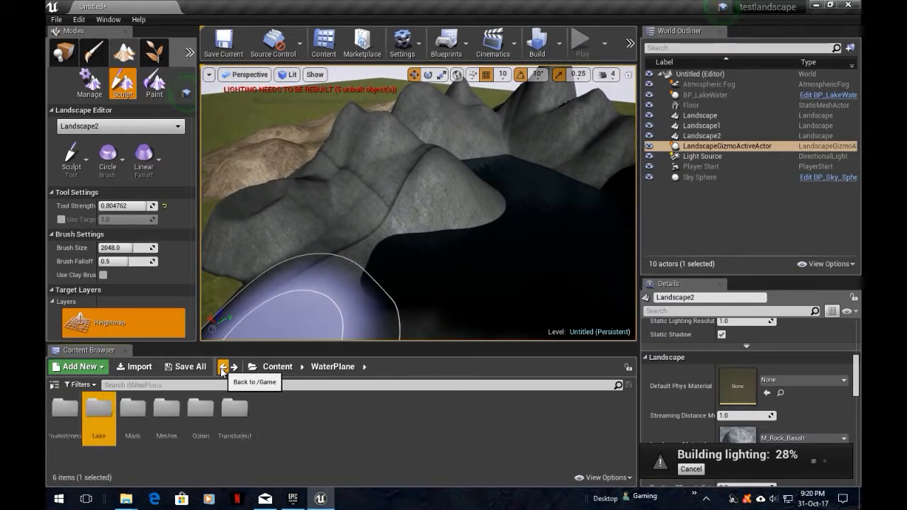
click(222, 367)
click(64, 52)
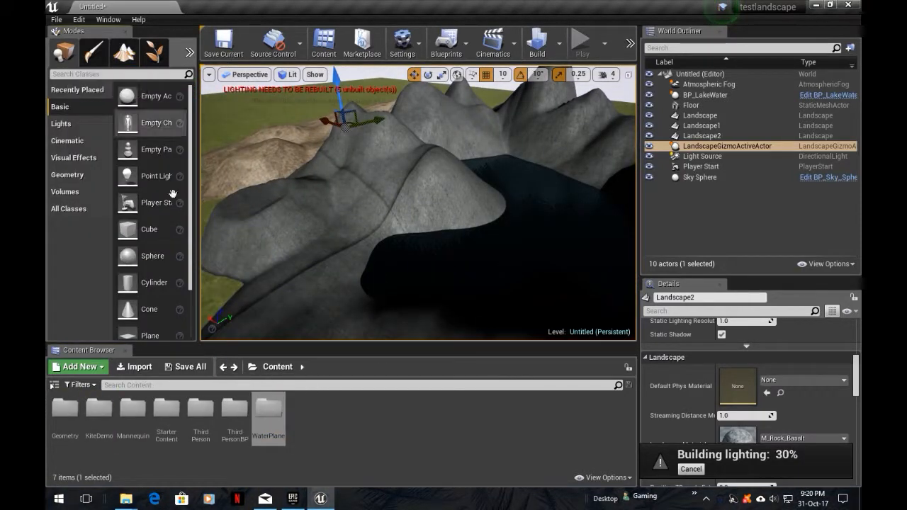
double_click(100, 425)
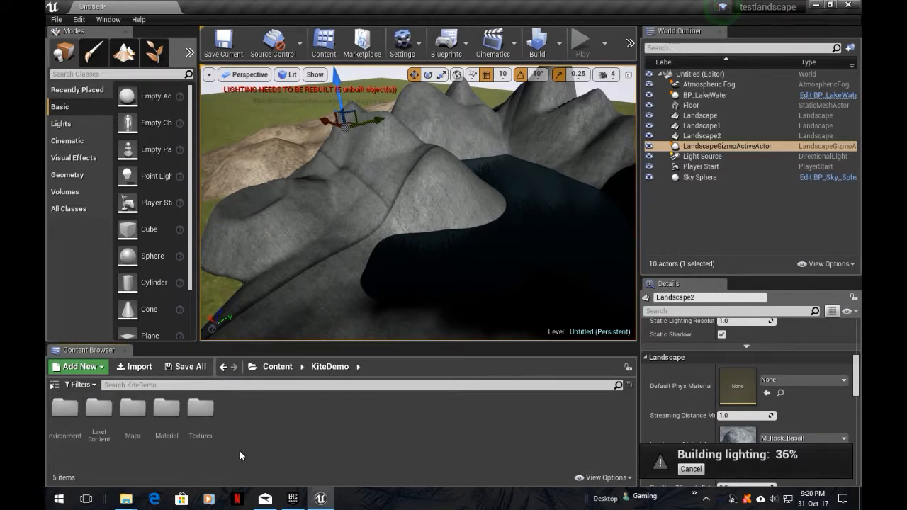
double_click(65, 410)
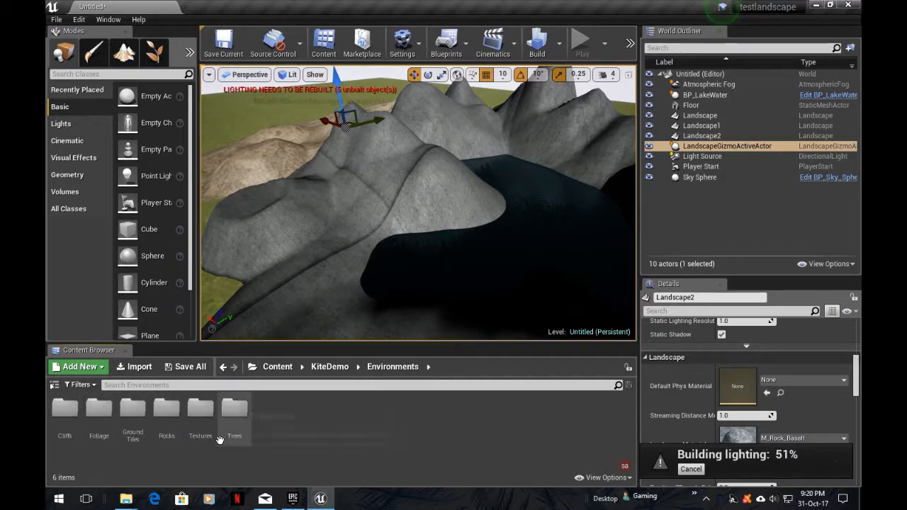
double_click(102, 423)
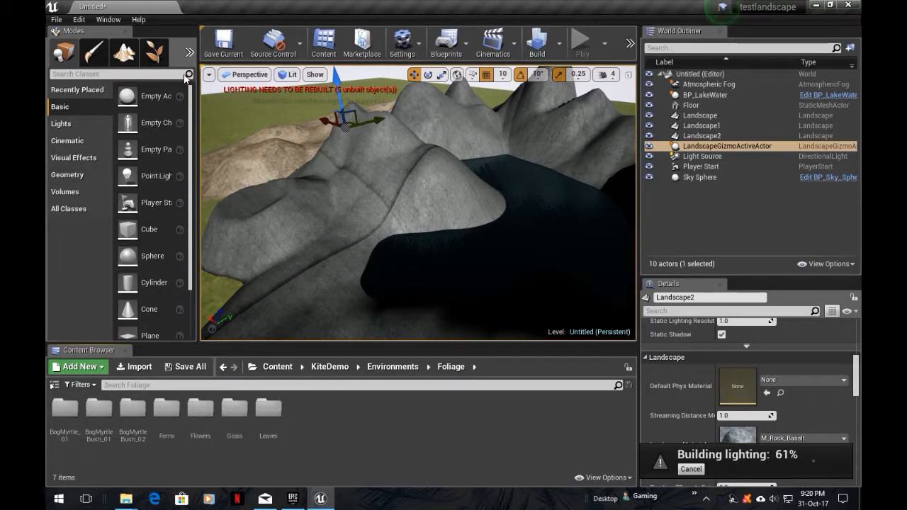
Switch to Foliage mode and add the BogMyrtle_01 static mesh as a foliage type
click(164, 51)
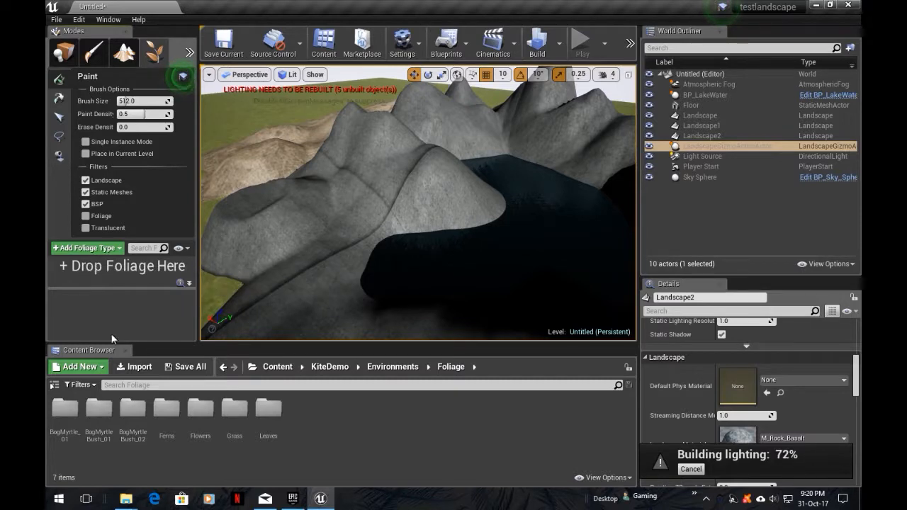
double_click(71, 410)
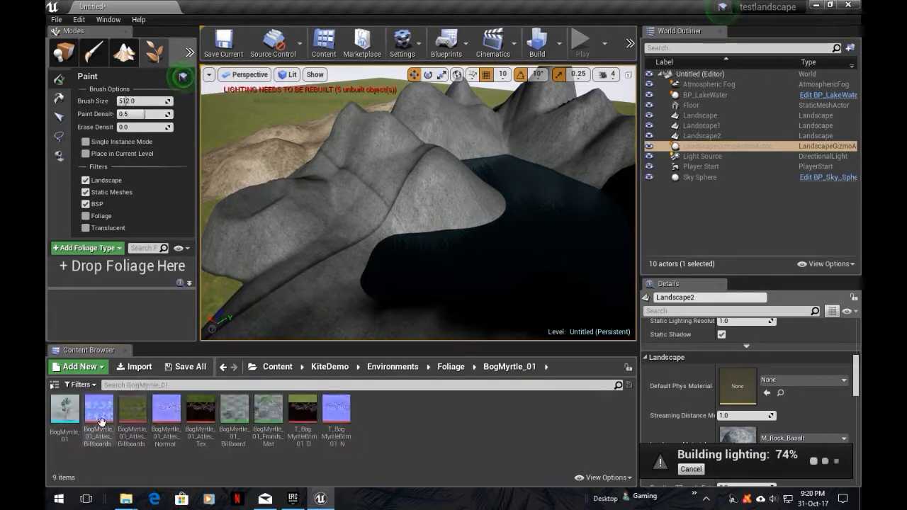
click(64, 412)
drag(70, 407, 73, 273)
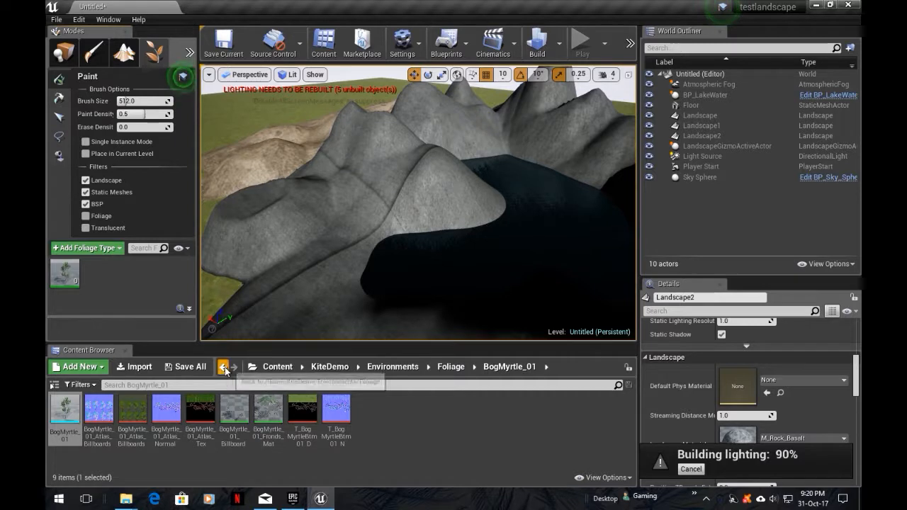
Close the Message Log and add SM_Buttercup_Patch_01 from the Flowers > Buttercup folder as a foliage type
click(224, 367)
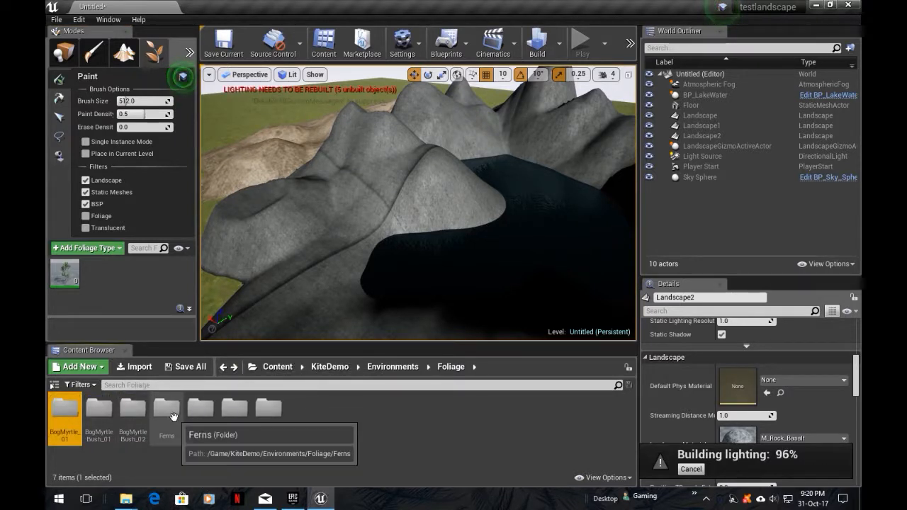
double_click(200, 411)
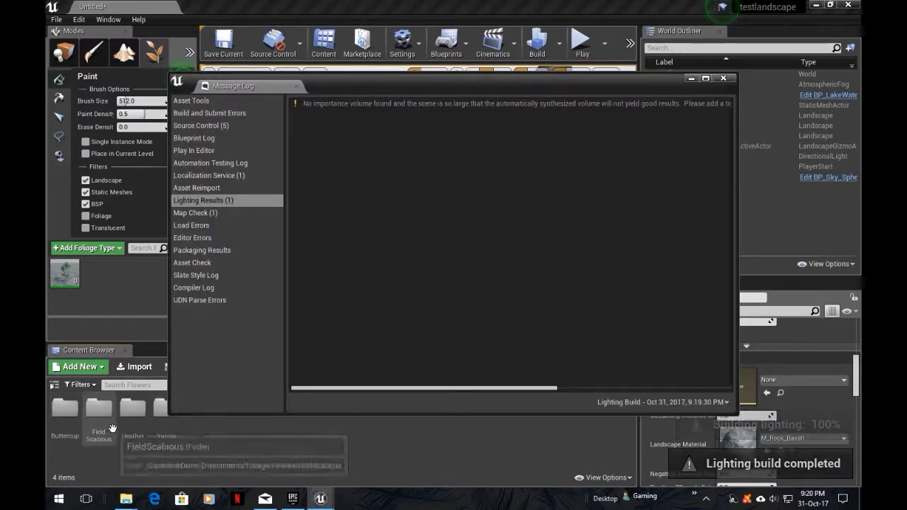
click(723, 78)
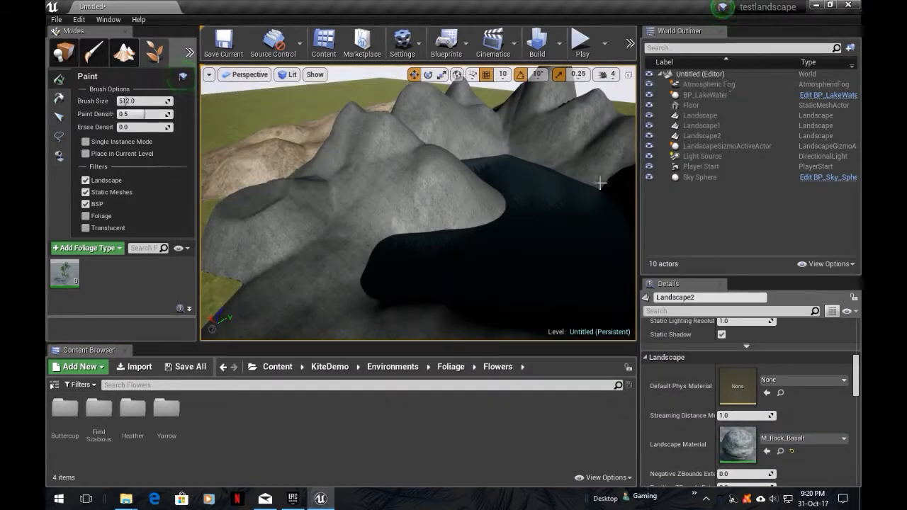
double_click(75, 409)
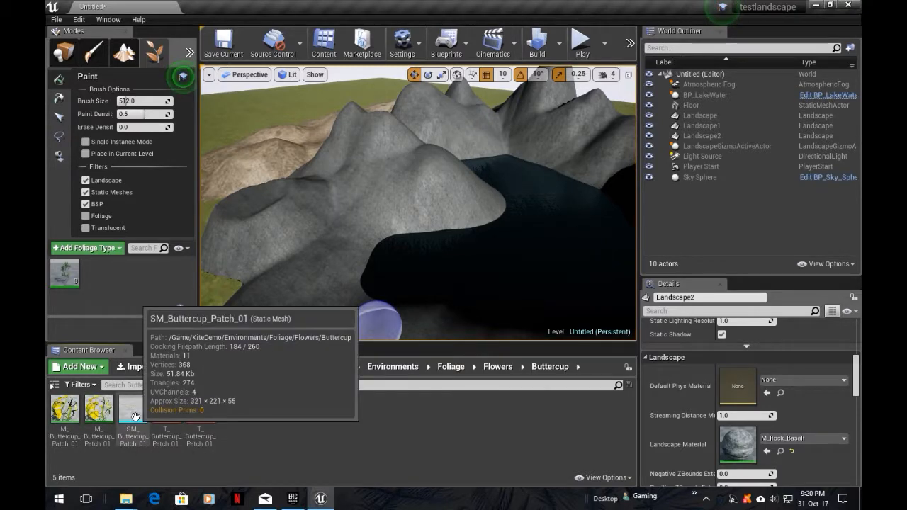
drag(136, 424, 119, 274)
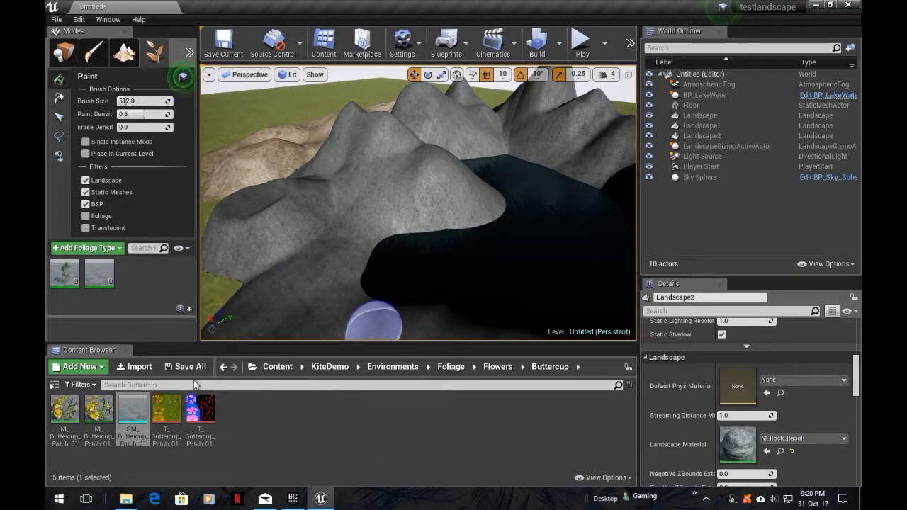
Add the SM_Yarrow mesh from the Flowers > Yarrow folder as a foliage type
click(223, 367)
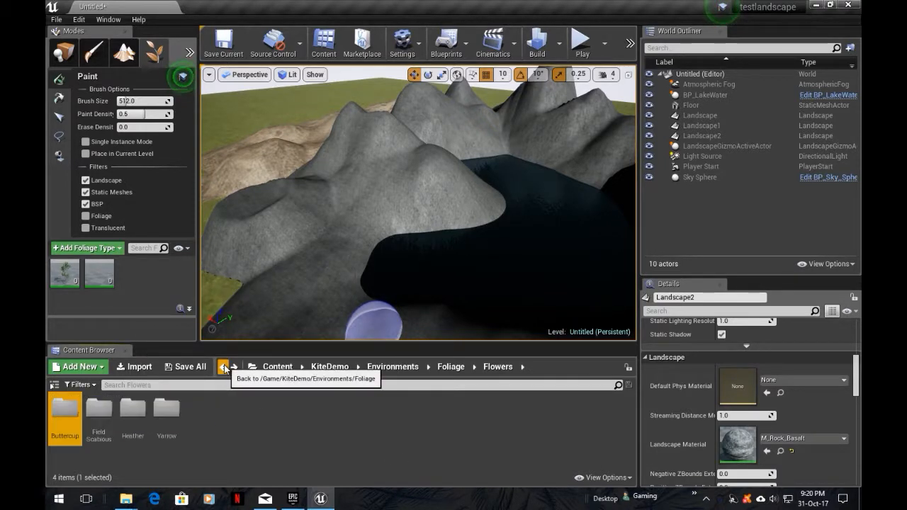
double_click(170, 406)
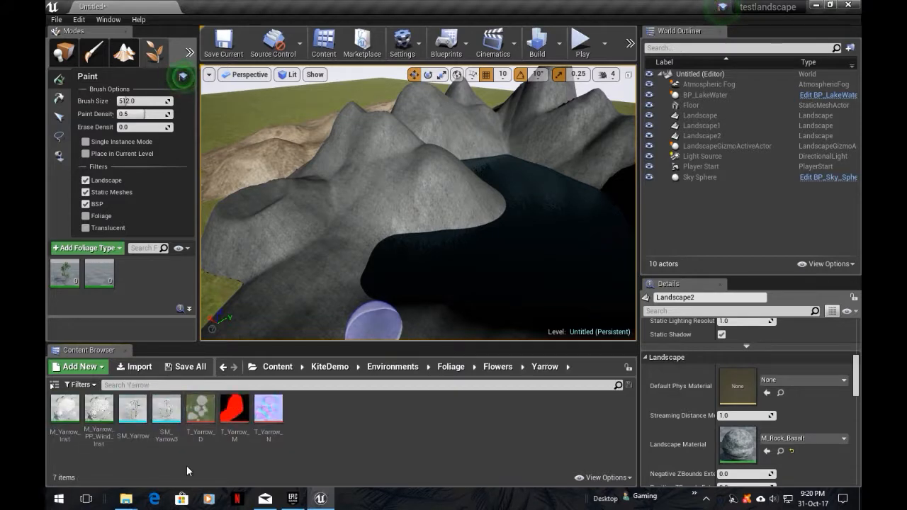
click(133, 415)
drag(143, 380, 132, 278)
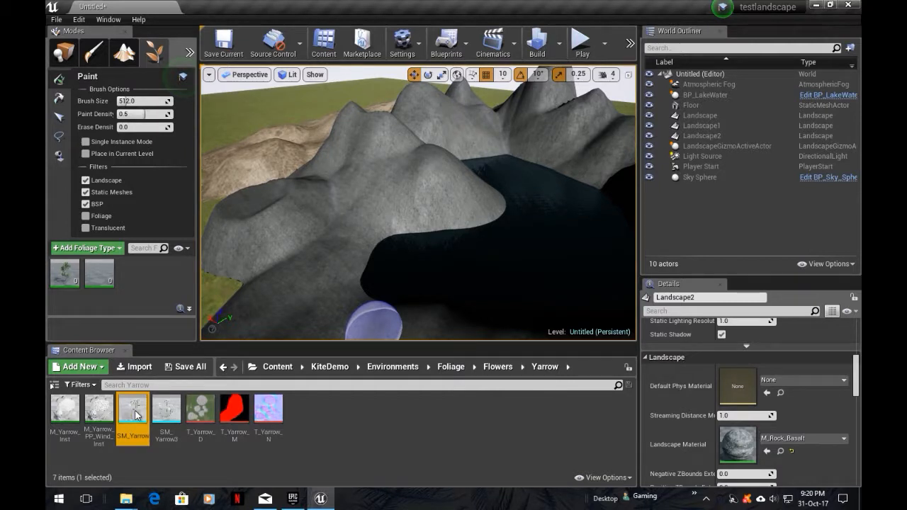
right_click(434, 242)
drag(132, 411, 123, 300)
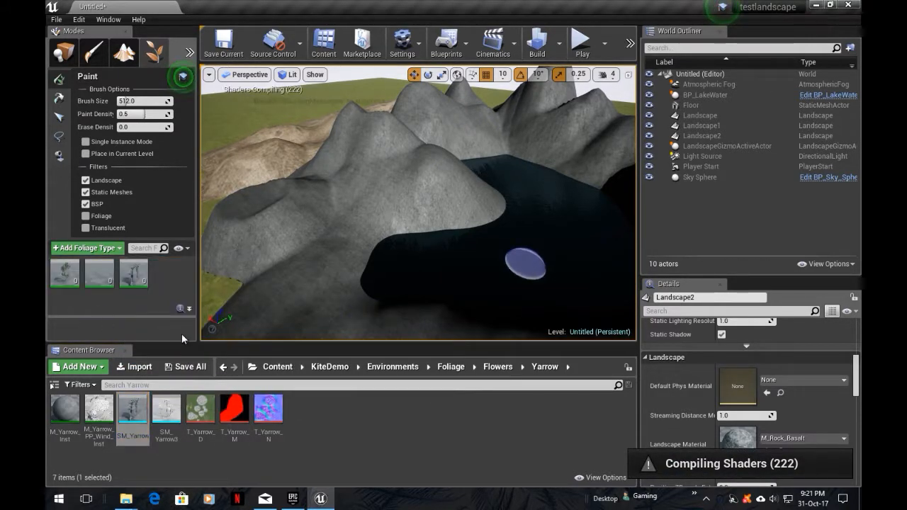
Paint bog myrtle, buttercup and yarrow together in broad strokes over the grass landscape beside the basalt rock
key(w)
mouse_move(376, 231)
right_down()
mouse_move(362, 259)
mouse_move(368, 244)
mouse_move(354, 248)
mouse_move(386, 227)
mouse_move(376, 213)
mouse_move(361, 223)
mouse_move(369, 248)
mouse_move(350, 239)
right_up()
click(387, 202)
mouse_move(391, 212)
right_down()
mouse_move(404, 226)
mouse_move(400, 216)
mouse_move(386, 230)
mouse_move(379, 205)
mouse_move(442, 243)
right_up()
click(390, 167)
mouse_move(360, 158)
right_down()
mouse_move(340, 152)
mouse_move(445, 174)
right_up()
drag(331, 187, 263, 254)
mouse_move(263, 254)
right_down()
mouse_move(255, 216)
mouse_move(354, 223)
mouse_move(383, 202)
mouse_move(411, 216)
mouse_move(408, 186)
right_up()
mouse_move(408, 186)
mouse_down()
mouse_move(349, 189)
mouse_move(453, 121)
mouse_up()
right_drag(454, 122, 379, 178)
drag(361, 178, 431, 173)
mouse_move(432, 173)
right_down()
mouse_move(383, 188)
mouse_move(329, 184)
right_up()
mouse_move(431, 172)
mouse_down()
mouse_move(299, 208)
mouse_move(354, 163)
mouse_up()
drag(562, 145, 553, 149)
right_drag(553, 149, 467, 170)
key(w)
right_drag(582, 241, 553, 232)
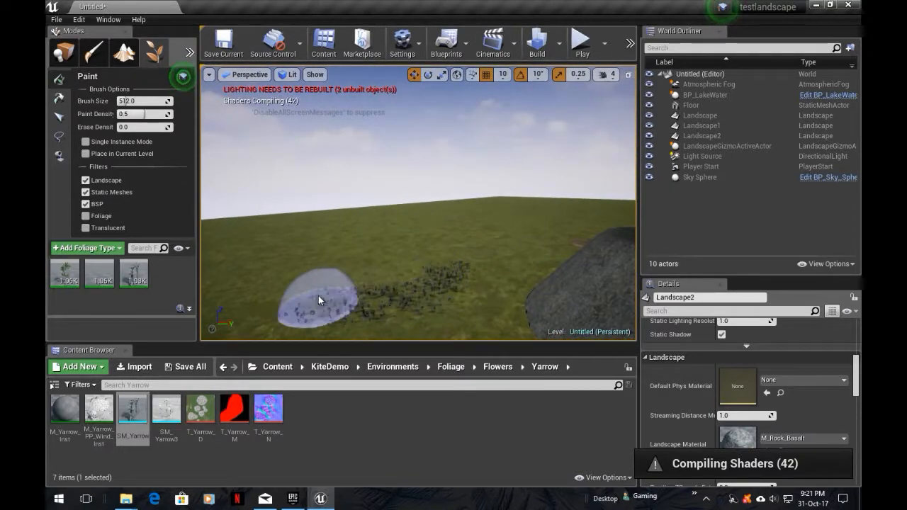
drag(370, 248, 404, 248)
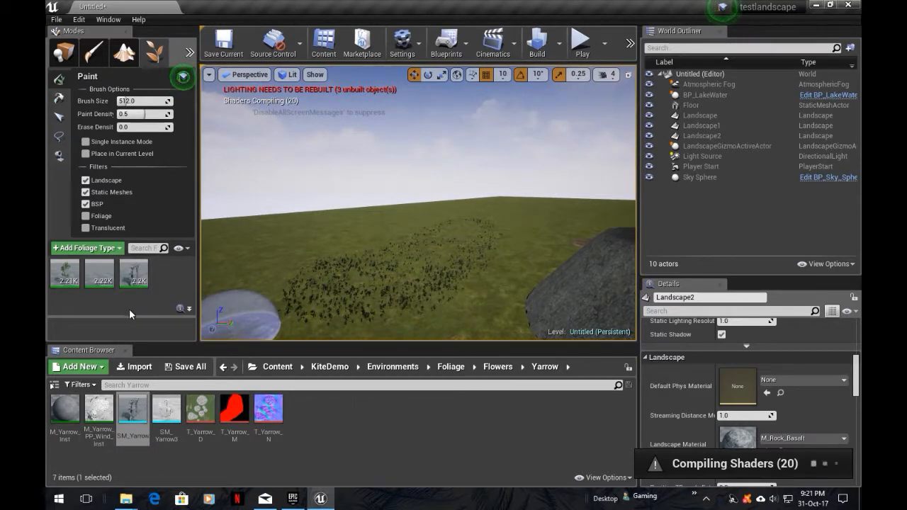
Select the SM_Yarrow foliage type and look through its painting, placement and instance settings
click(129, 270)
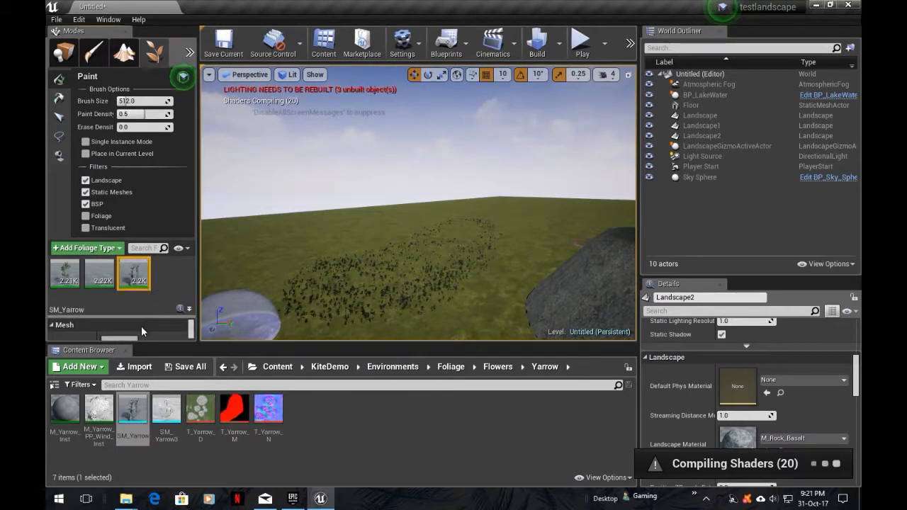
drag(147, 344, 148, 423)
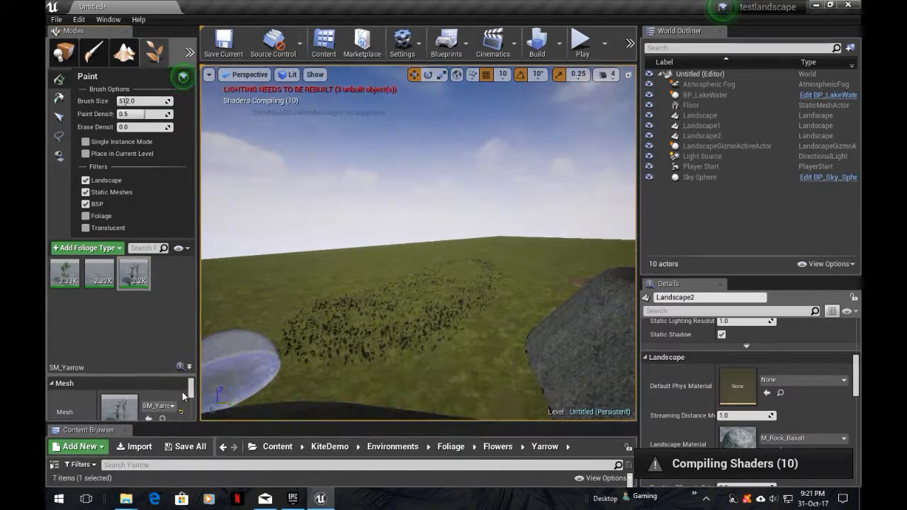
mouse_move(156, 377)
mouse_down()
mouse_move(158, 311)
mouse_move(192, 345)
mouse_up()
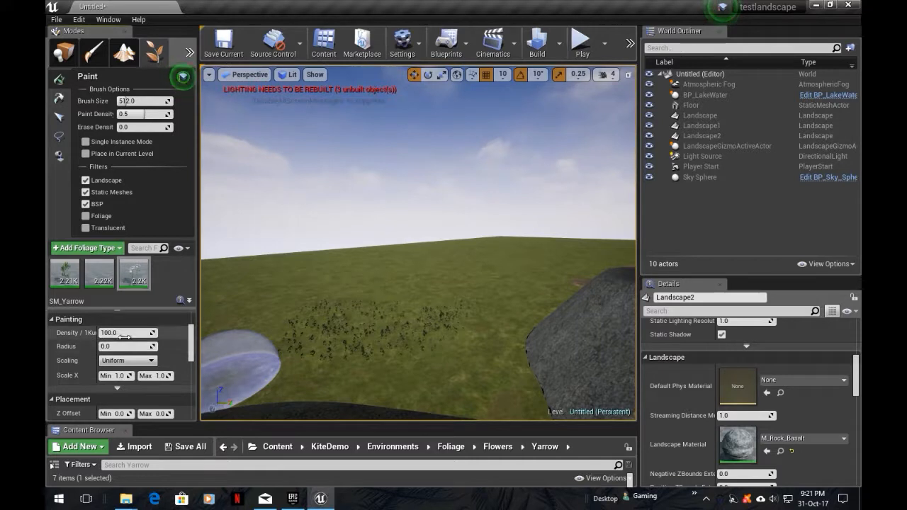
drag(194, 342, 191, 382)
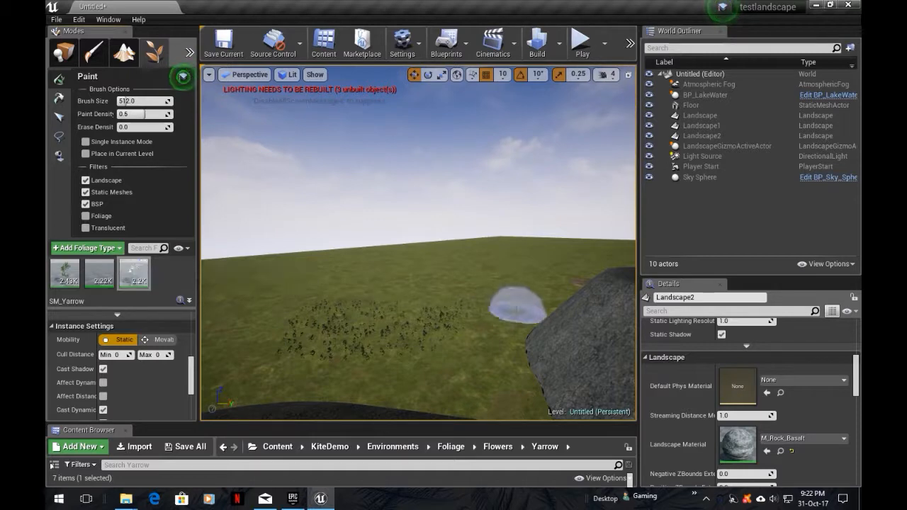
Paint only the SM_Buttercup_Patch_01 foliage over further areas of the grass landscape around the basalt ridge
key(w)
mouse_move(504, 282)
right_down()
mouse_move(588, 253)
mouse_move(564, 314)
mouse_move(540, 332)
mouse_move(505, 321)
mouse_move(498, 274)
mouse_move(500, 300)
mouse_move(545, 308)
mouse_move(496, 291)
mouse_move(451, 195)
right_up()
key(w)
key(w)
key(w)
drag(452, 195, 484, 196)
mouse_move(484, 196)
right_down()
mouse_move(496, 209)
mouse_move(429, 260)
right_up()
key(w)
drag(430, 261, 463, 206)
drag(371, 148, 354, 220)
key(w)
mouse_move(354, 220)
right_down()
mouse_move(354, 269)
mouse_move(354, 191)
mouse_move(403, 139)
right_up()
key(w)
key(w)
right_drag(418, 243, 652, 257)
key(w)
key(w)
key(s)
key(s)
right_drag(383, 228, 570, 183)
key(w)
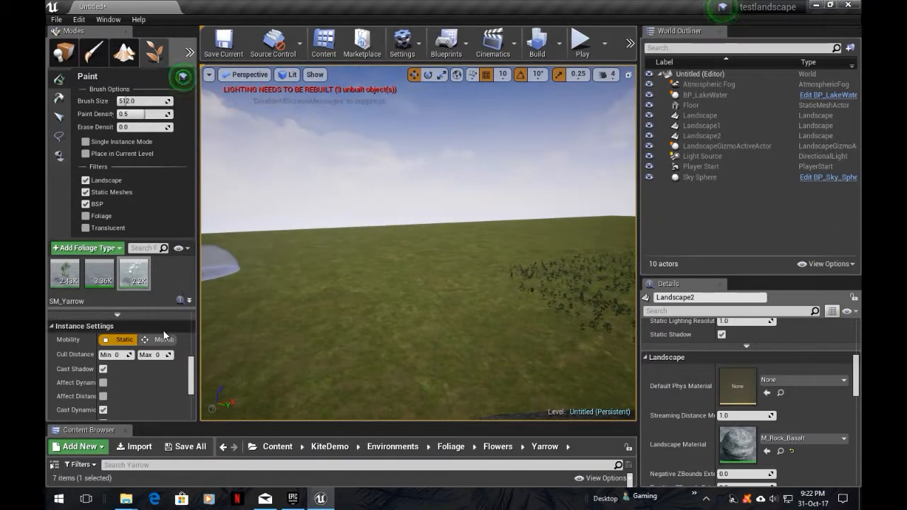
Add the SM_FieldGrass_01 mesh from the Foliage > Grass > FieldGrass folder as a foliage type
click(230, 446)
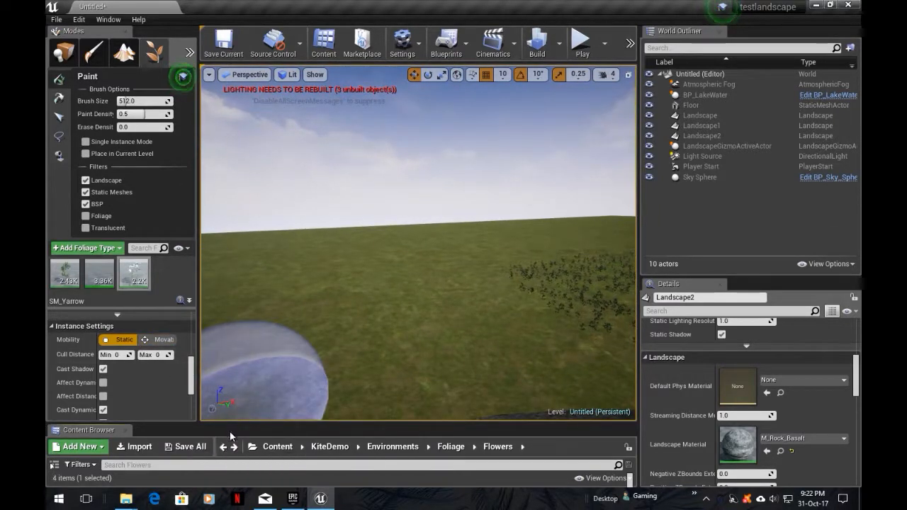
drag(226, 423, 198, 312)
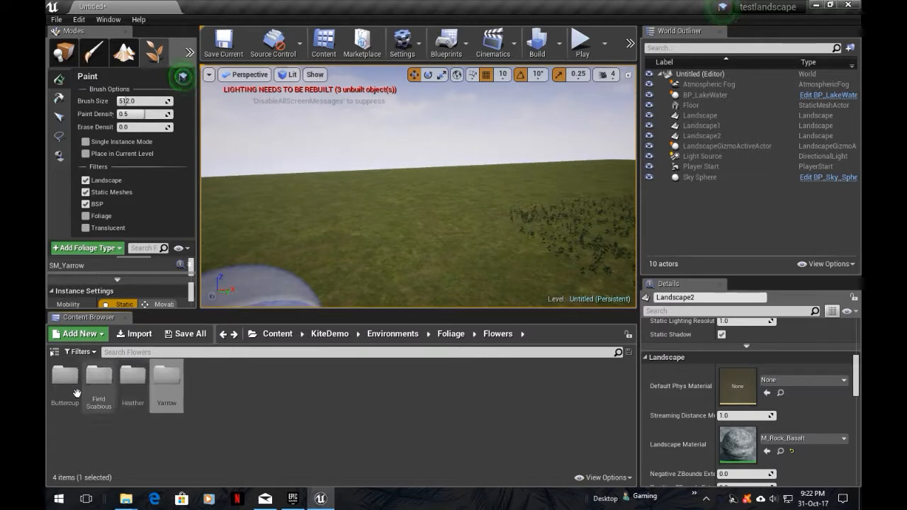
click(224, 334)
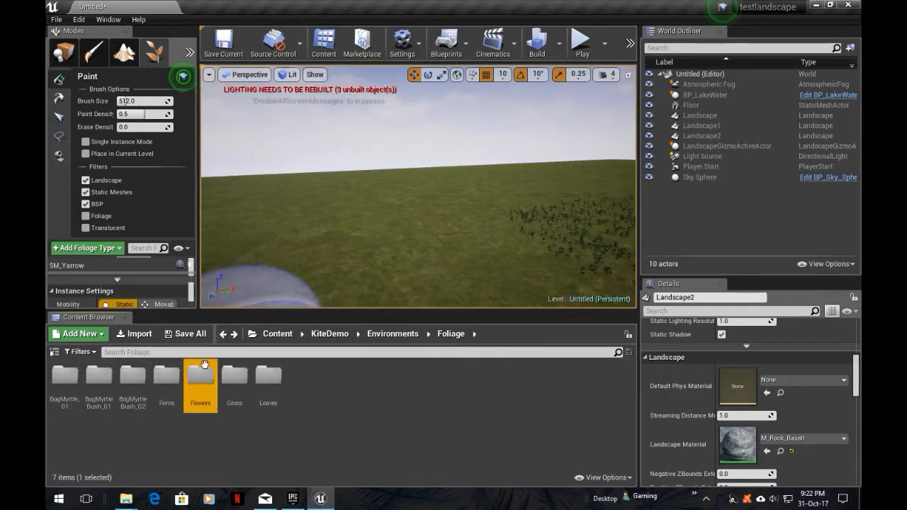
double_click(244, 389)
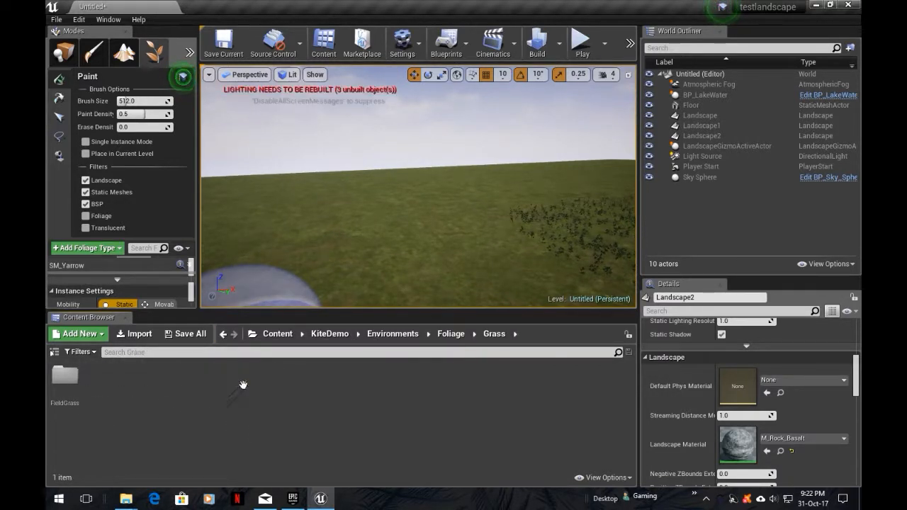
double_click(86, 397)
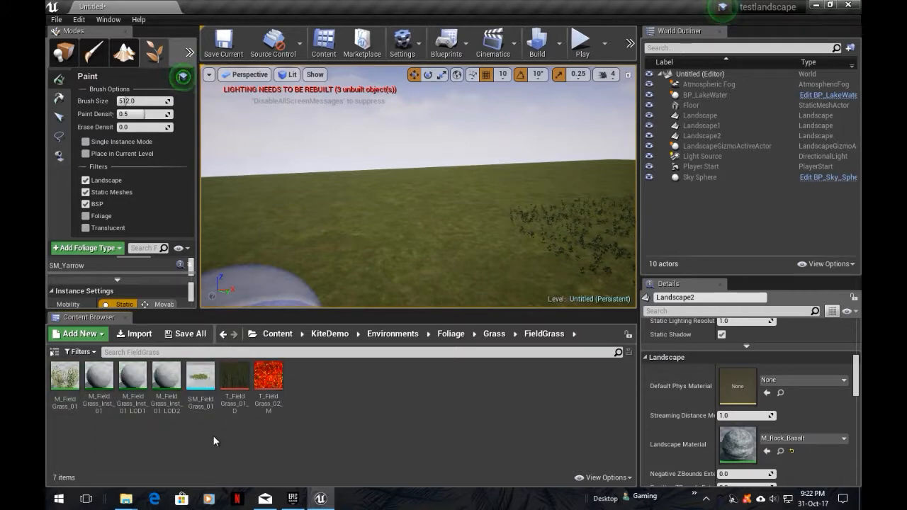
drag(200, 379, 172, 326)
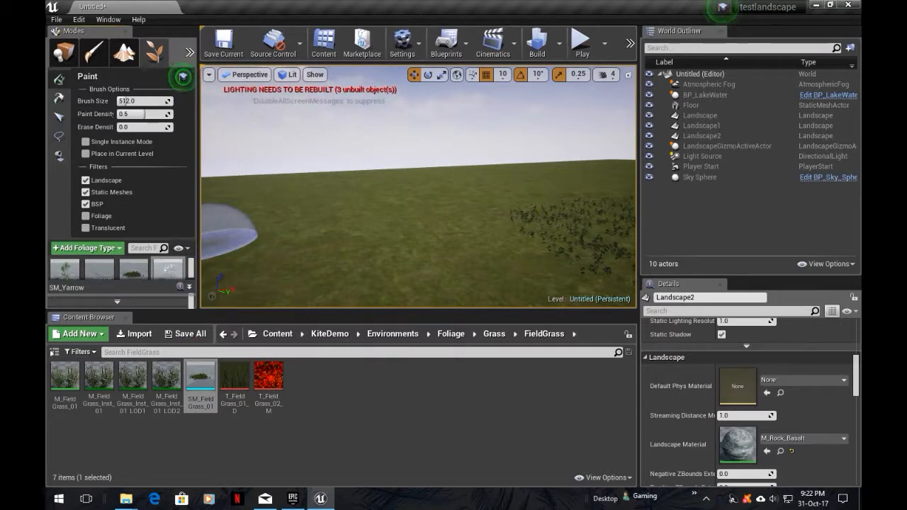
Paint bog myrtle, buttercup and field grass, without yarrow, on the grass next to the basalt slope
right_drag(480, 234, 284, 291)
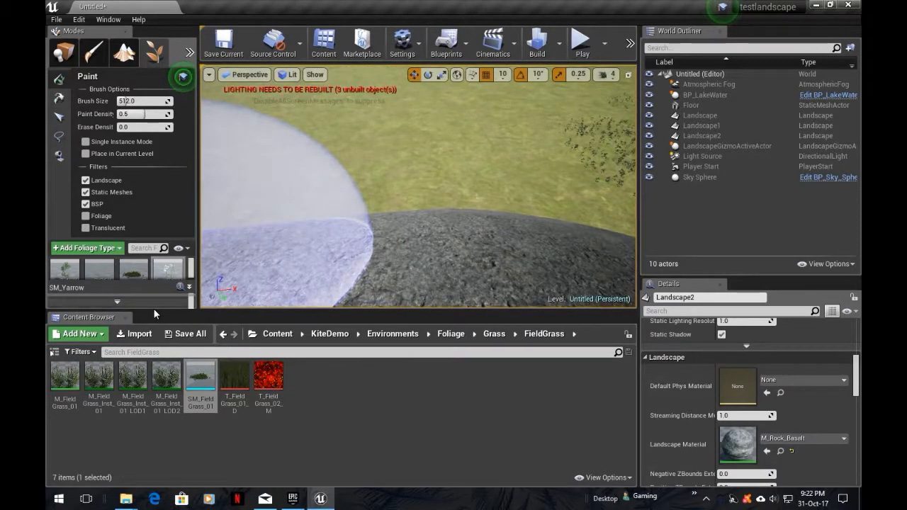
drag(154, 309, 164, 411)
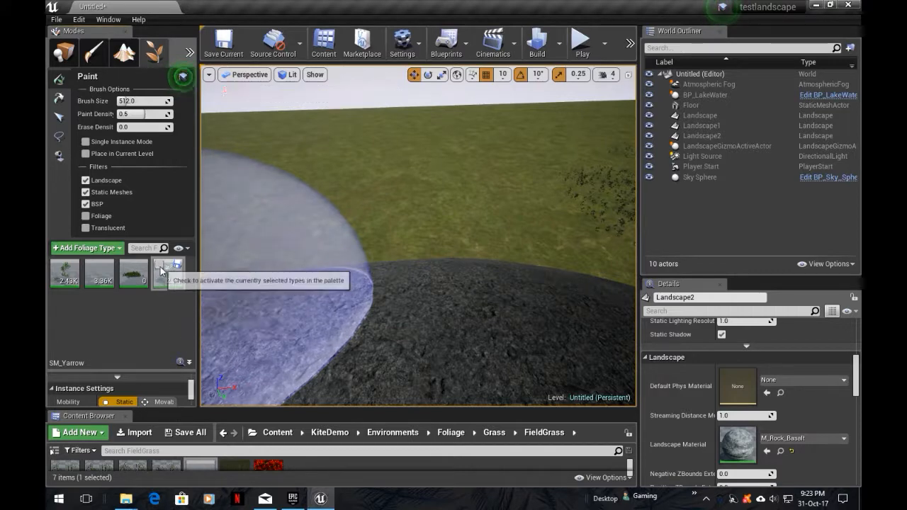
right_drag(451, 186, 449, 204)
mouse_move(448, 205)
mouse_down()
mouse_move(331, 215)
mouse_move(522, 247)
mouse_move(312, 163)
mouse_move(482, 202)
mouse_move(323, 151)
mouse_move(435, 203)
mouse_up()
mouse_move(435, 202)
right_down()
mouse_move(435, 177)
mouse_move(319, 198)
right_up()
key(w)
key(w)
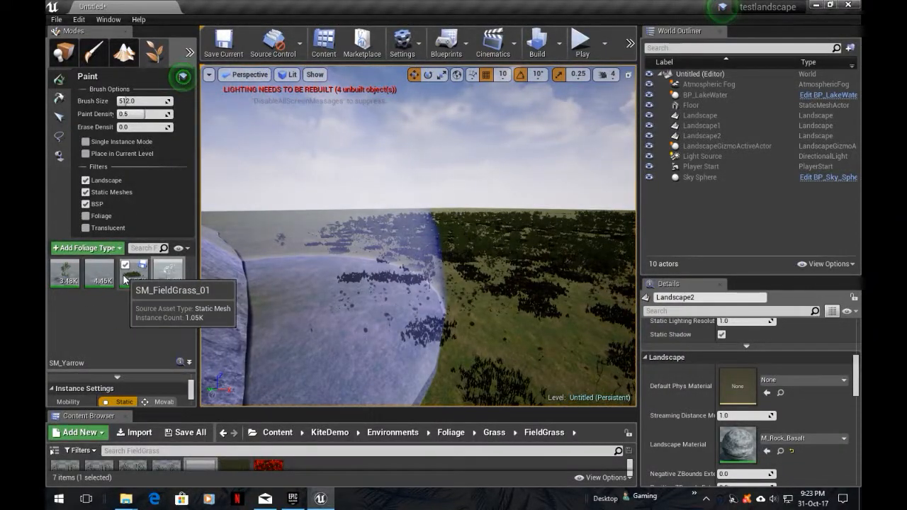
Paint more patches of only SM_Buttercup_Patch_01 and SM_FieldGrass_01 on the grass around the basalt rocks
mouse_move(319, 269)
right_down()
mouse_move(340, 266)
mouse_move(315, 290)
mouse_move(283, 241)
mouse_move(252, 234)
right_up()
right_drag(430, 184, 430, 248)
drag(431, 247, 405, 265)
mouse_move(404, 265)
right_down()
mouse_move(386, 264)
mouse_move(386, 170)
mouse_move(340, 191)
mouse_move(319, 241)
mouse_move(277, 237)
mouse_move(318, 191)
mouse_move(330, 149)
mouse_move(362, 114)
mouse_move(369, 145)
mouse_move(371, 99)
mouse_move(379, 234)
mouse_move(386, 255)
mouse_move(409, 263)
right_up()
key(w)
key(w)
key(w)
key(s)
key(s)
drag(410, 264, 341, 229)
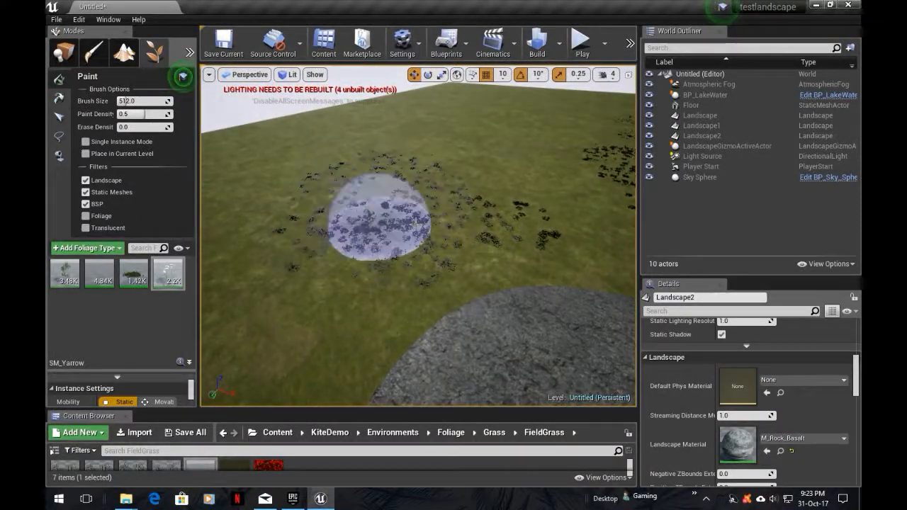
mouse_move(380, 276)
mouse_down()
mouse_move(435, 263)
mouse_move(390, 106)
mouse_up()
key(w)
right_drag(390, 185, 488, 110)
key(w)
key(s)
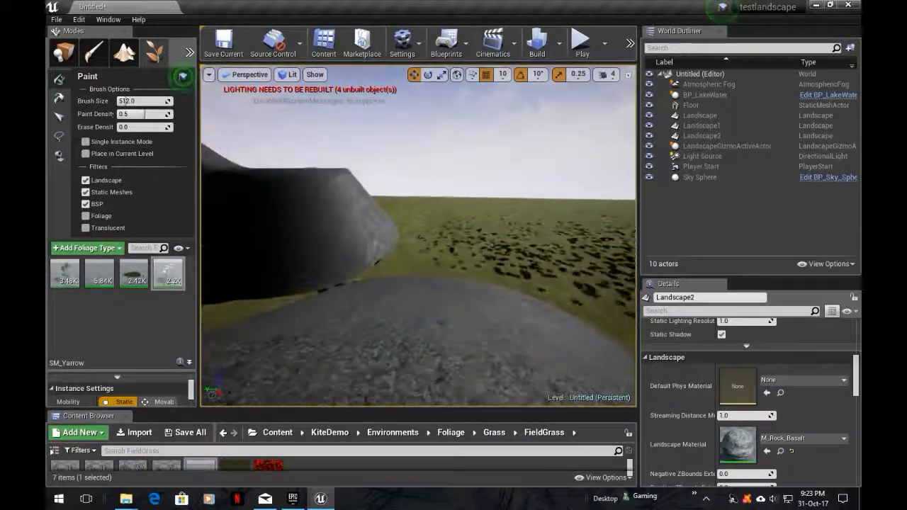